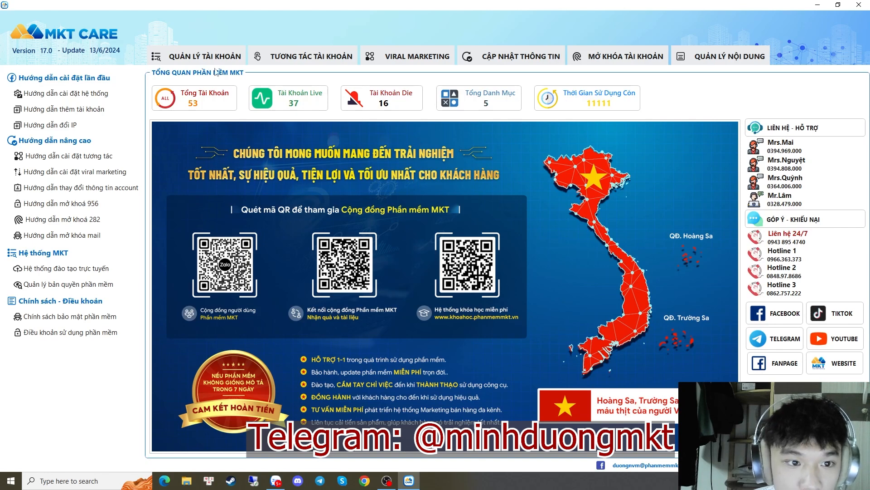
Open the QUẢN LÝ TÀI KHOẢN tab to show the empty account list with 0 total, live and dead
{"action": "left_click", "coordinate": [184, 57]}
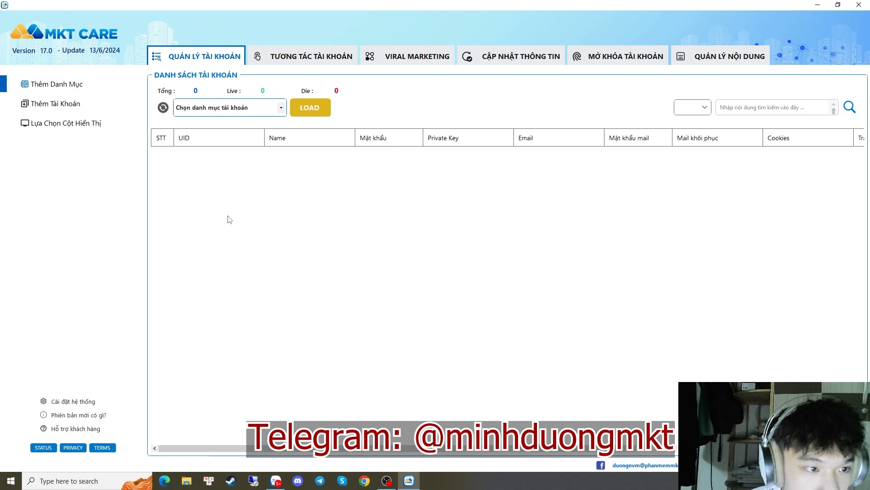
{"action": "left_click", "coordinate": [345, 60]}
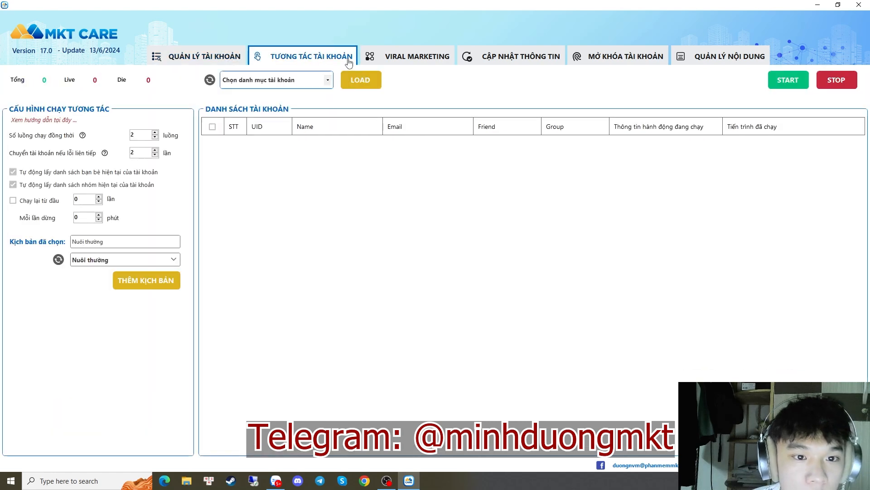
{"action": "left_click", "coordinate": [394, 62]}
{"action": "left_click", "coordinate": [214, 62]}
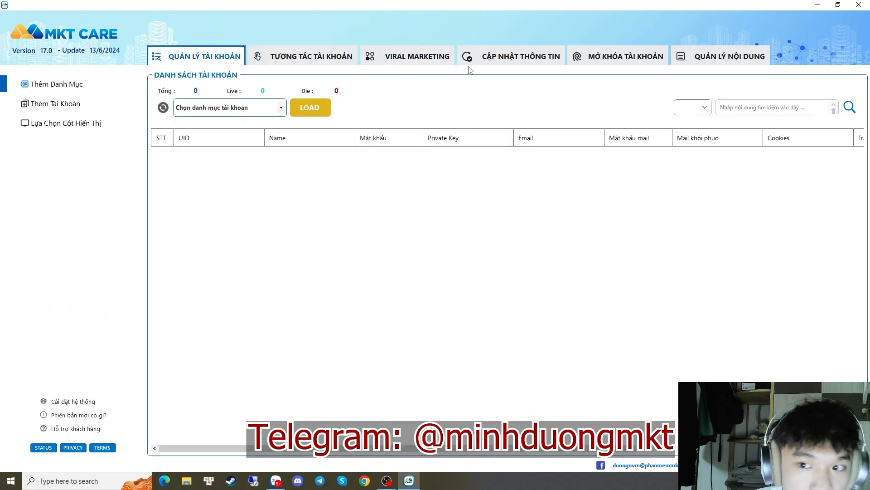
{"action": "left_click", "coordinate": [623, 57]}
{"action": "left_click", "coordinate": [228, 60]}
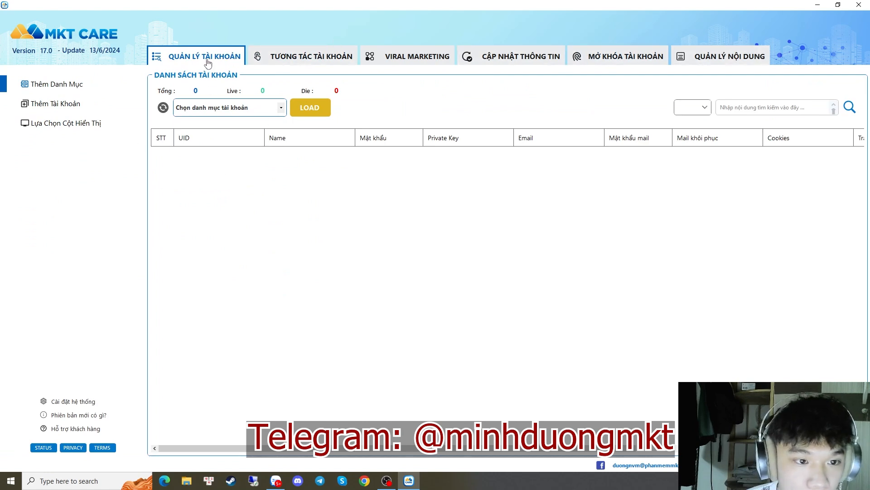
In Cài đặt hệ thống, change the display language to English, apply it with Chuyển ngay, and acknowledge the restart notice
{"action": "left_click", "coordinate": [55, 404]}
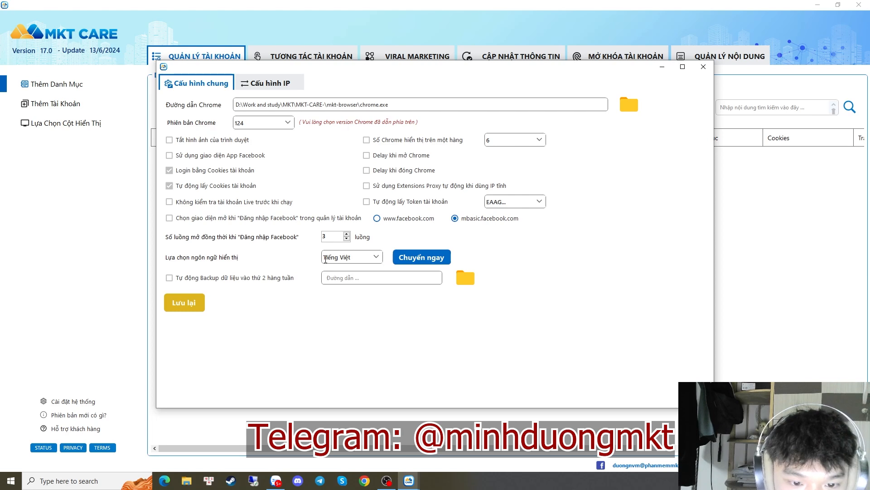
{"action": "left_click_drag", "start_coordinate": [323, 257], "coordinate": [359, 255]}
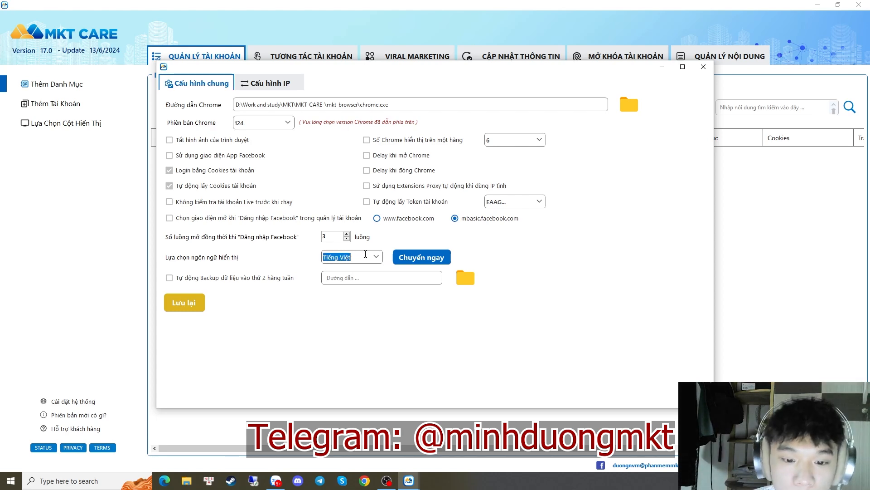
{"action": "left_click", "coordinate": [376, 257]}
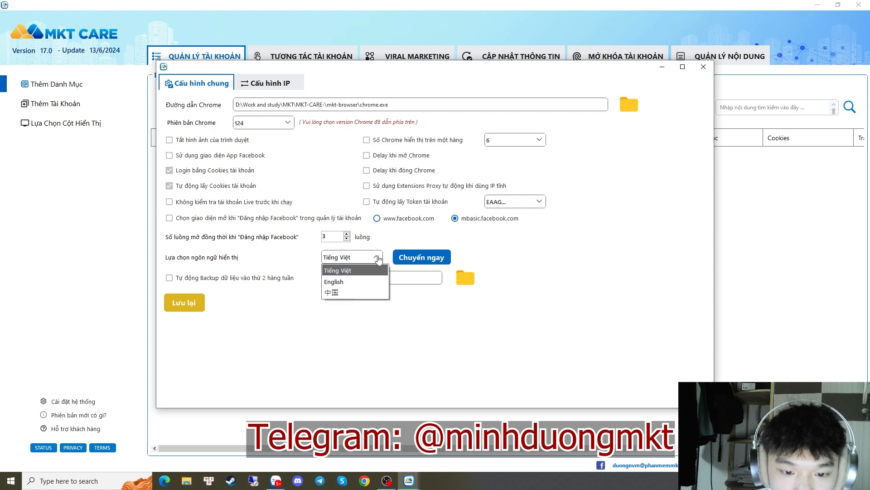
{"action": "left_click", "coordinate": [337, 282]}
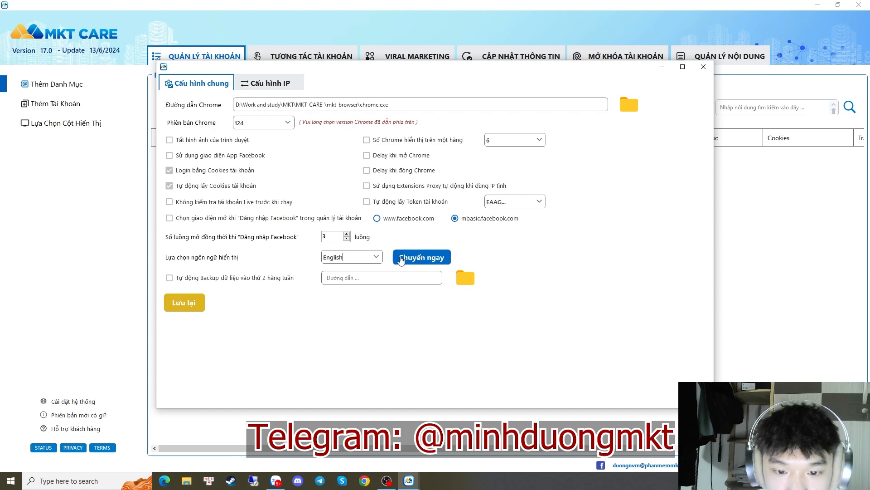
{"action": "left_click", "coordinate": [439, 258]}
{"action": "left_click", "coordinate": [452, 272]}
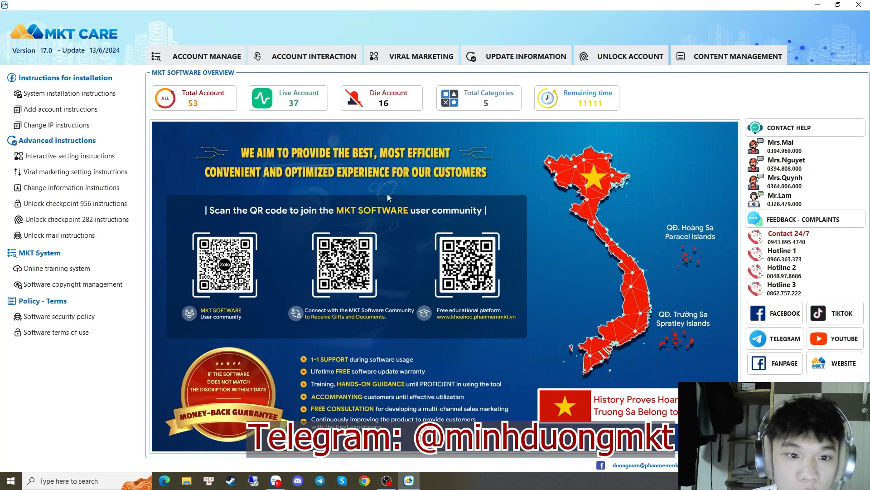
Go to ACCOUNT MANAGE and bring up the System Setting General Config window
{"action": "left_click", "coordinate": [213, 59]}
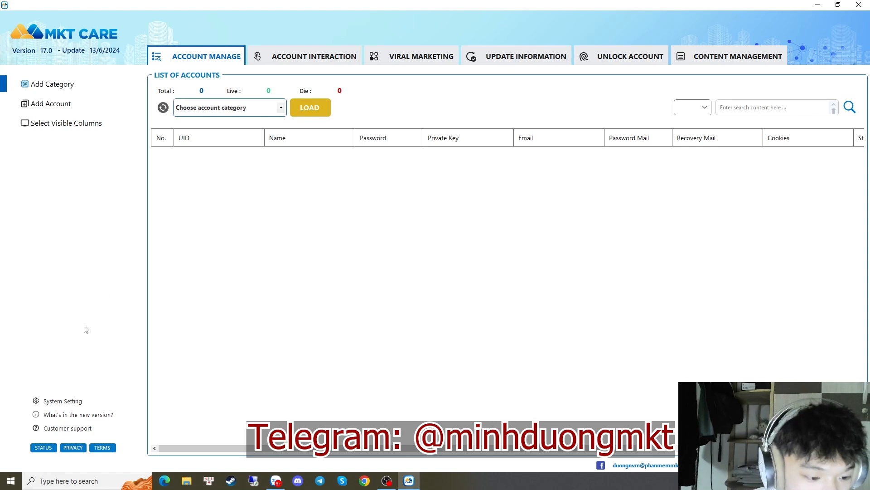
{"action": "left_click", "coordinate": [62, 401]}
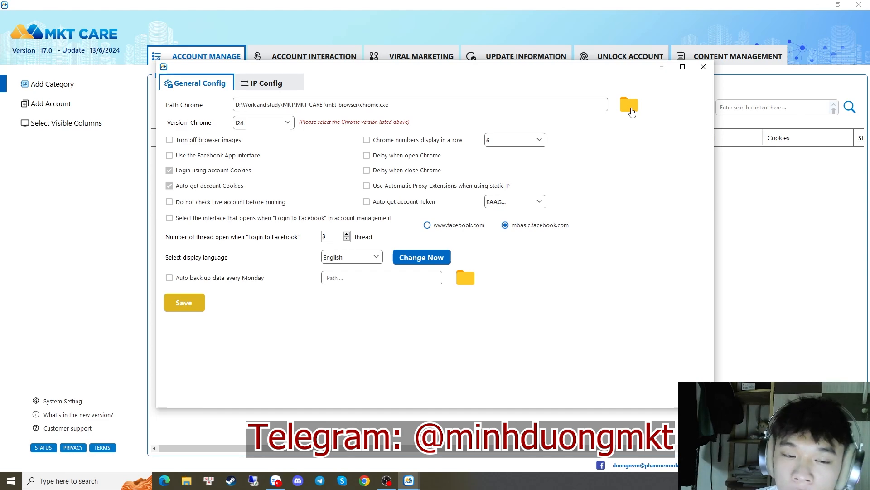
Set Path Chrome to the chrome application in the MKT-CARE-\mkt-browser folder
{"action": "left_click", "coordinate": [631, 112]}
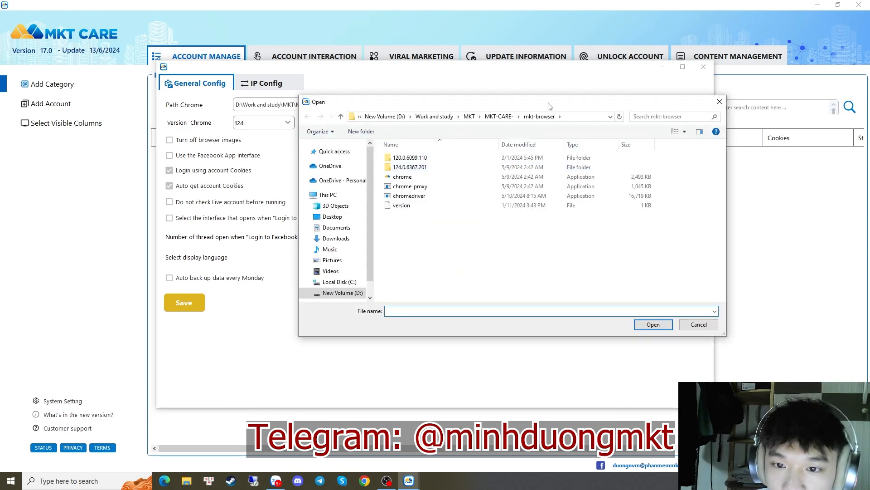
{"action": "left_click_drag", "start_coordinate": [549, 103], "coordinate": [595, 109]}
{"action": "left_click", "coordinate": [543, 122]}
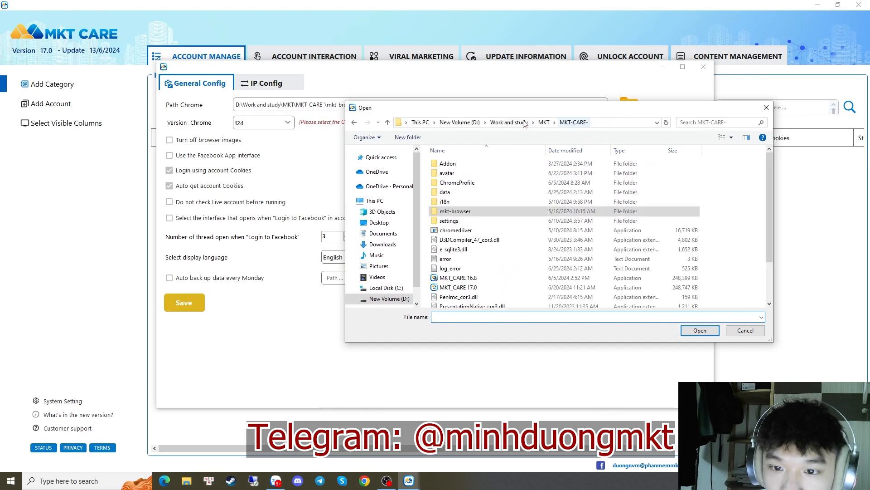
{"action": "left_click", "coordinate": [544, 122]}
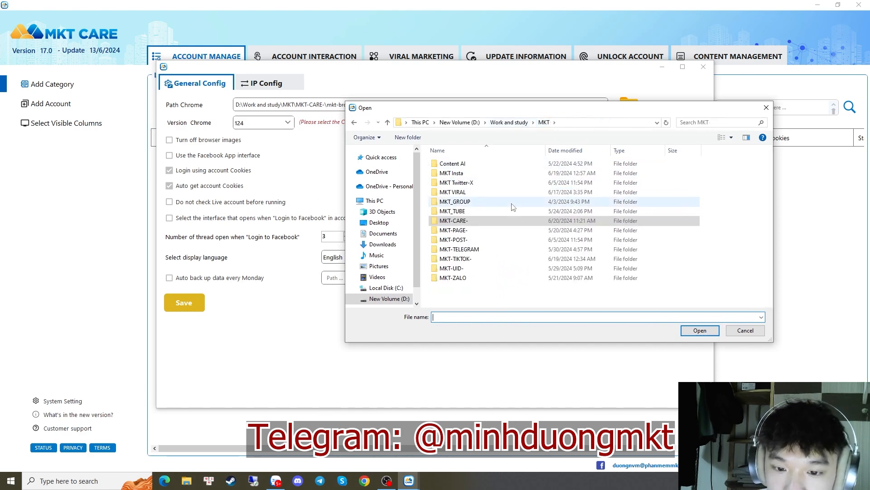
{"action": "left_click", "coordinate": [470, 224]}
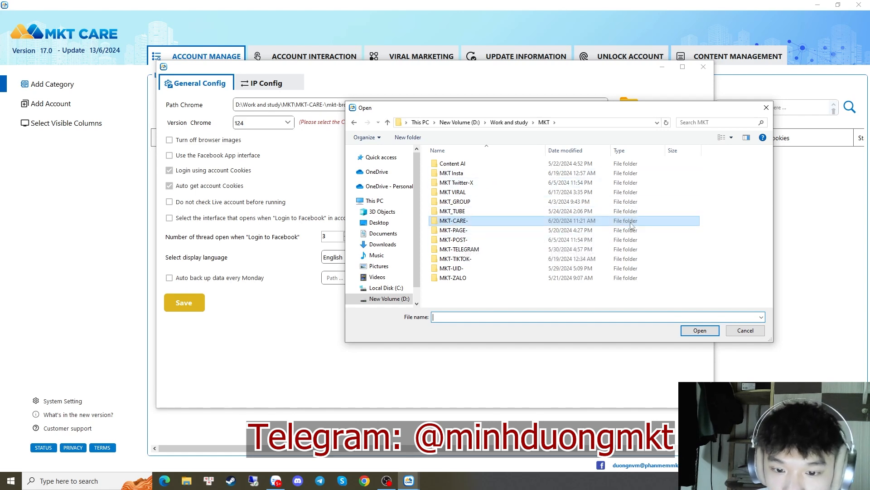
{"action": "double_click", "coordinate": [474, 222]}
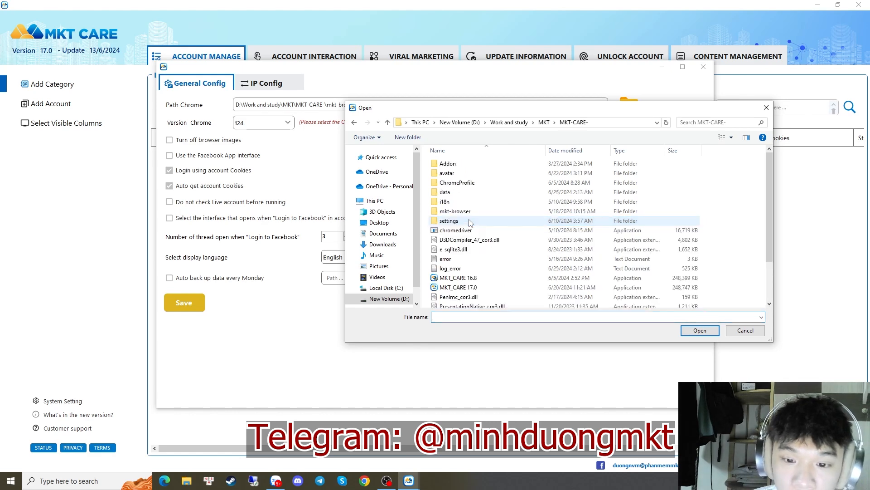
{"action": "left_click_drag", "start_coordinate": [567, 108], "coordinate": [623, 68]}
{"action": "mouse_move", "coordinate": [825, 146]}
{"action": "left_mouse_down"}
{"action": "mouse_move", "coordinate": [825, 193]}
{"action": "mouse_move", "coordinate": [826, 143]}
{"action": "left_mouse_up"}
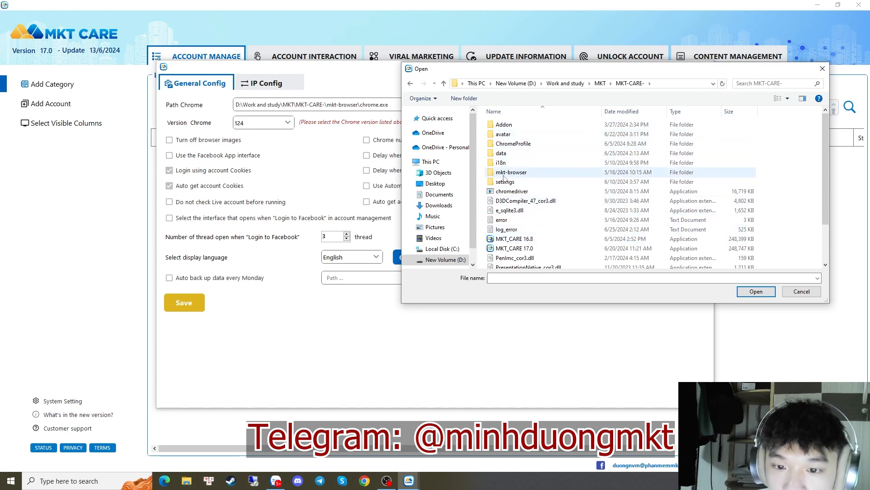
{"action": "double_click", "coordinate": [521, 172]}
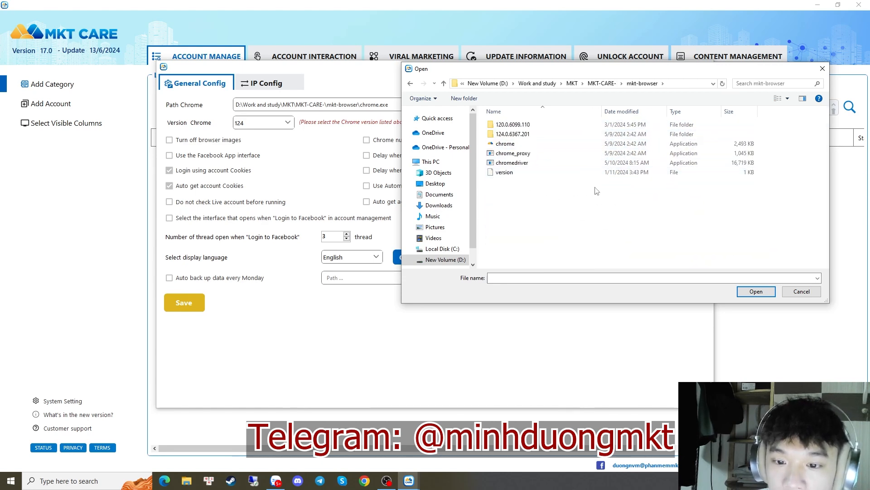
{"action": "left_click", "coordinate": [493, 144]}
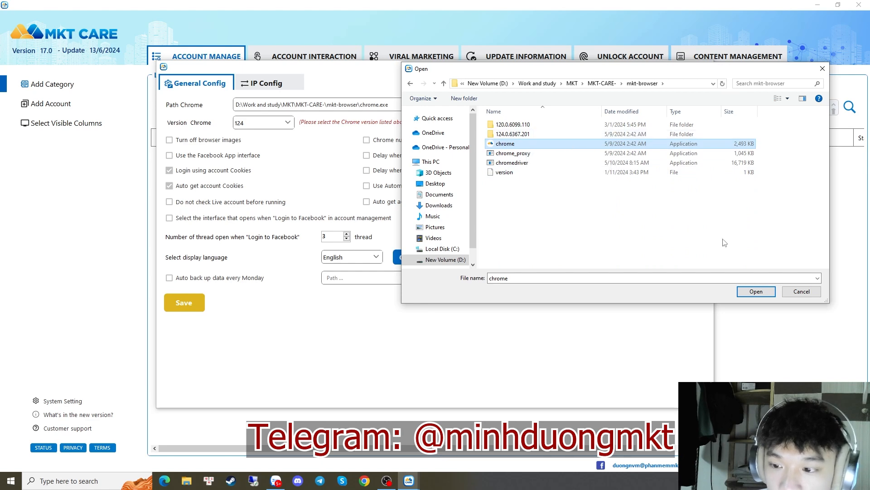
{"action": "left_click", "coordinate": [756, 291]}
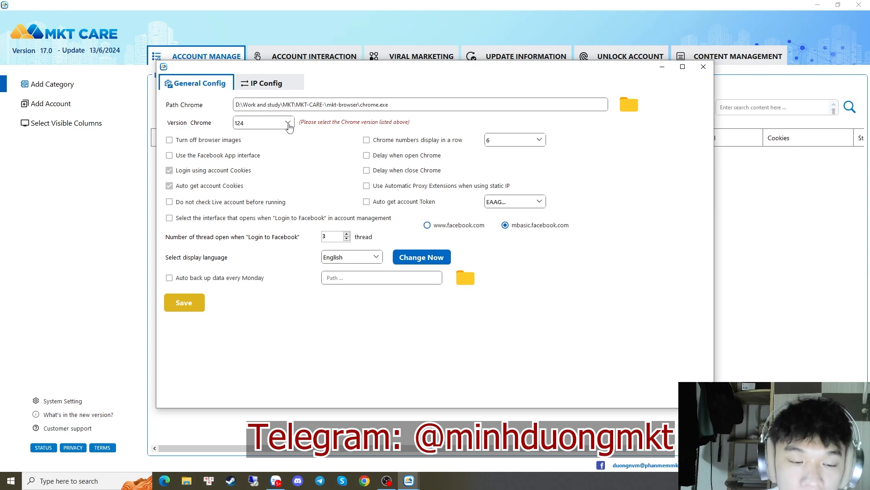
Keep Chrome version 124, save the General Config, and close the settings window
{"action": "left_click", "coordinate": [289, 125]}
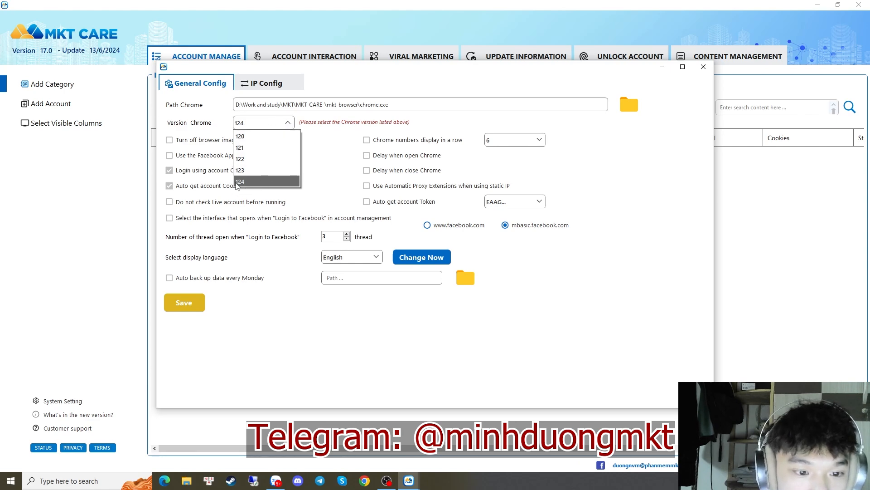
{"action": "left_click", "coordinate": [241, 182]}
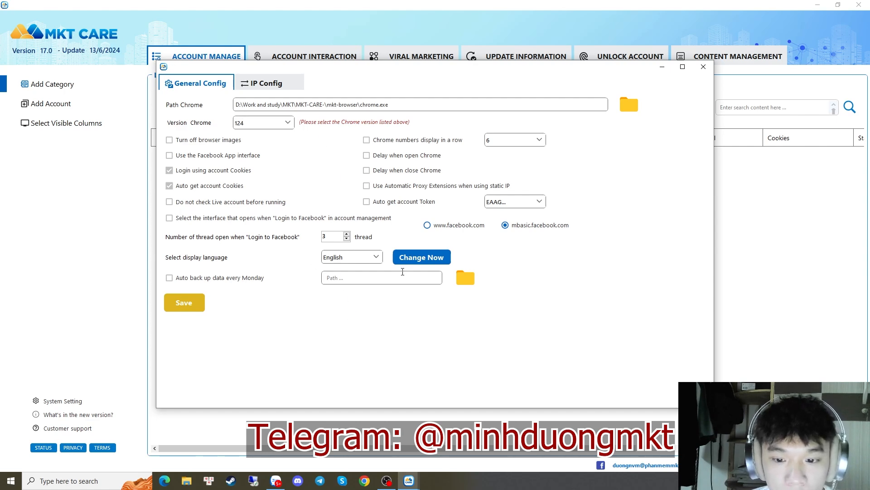
{"action": "left_click", "coordinate": [190, 302]}
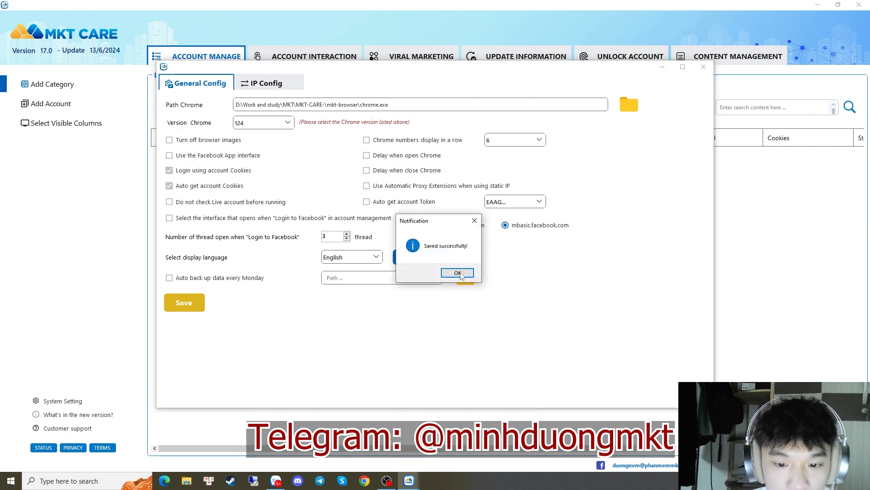
{"action": "left_click", "coordinate": [458, 272]}
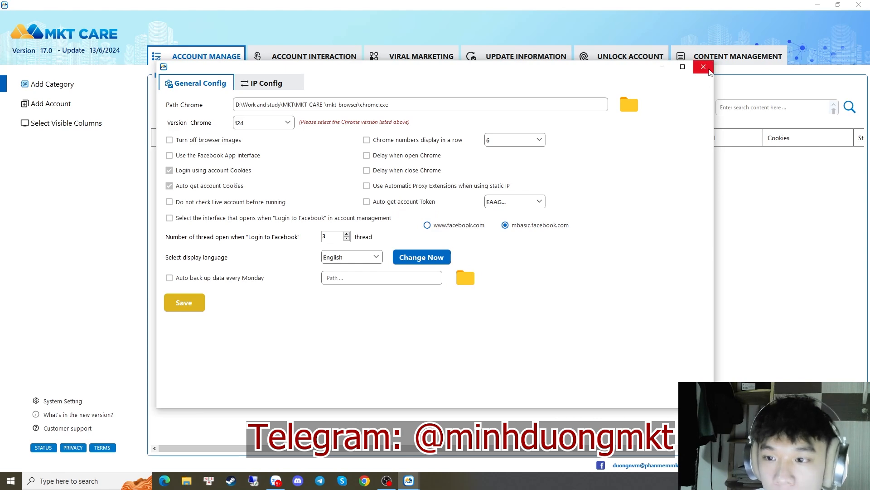
{"action": "left_click", "coordinate": [704, 67]}
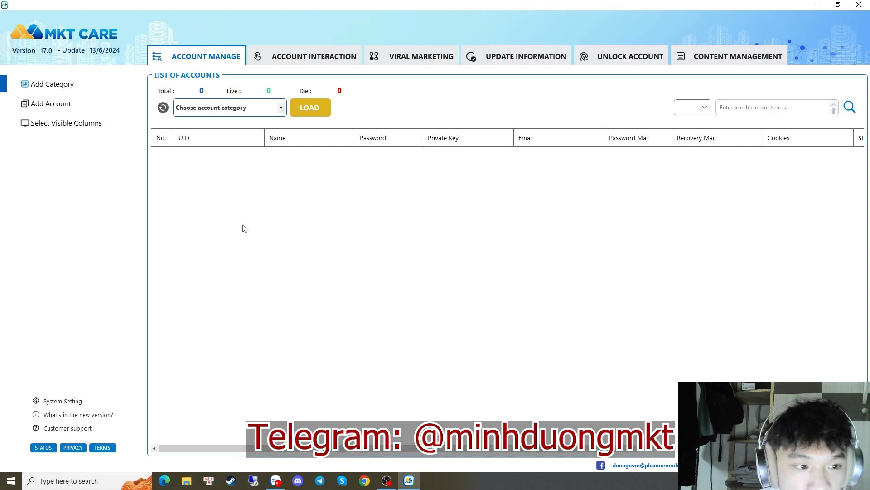
{"action": "left_click", "coordinate": [36, 86]}
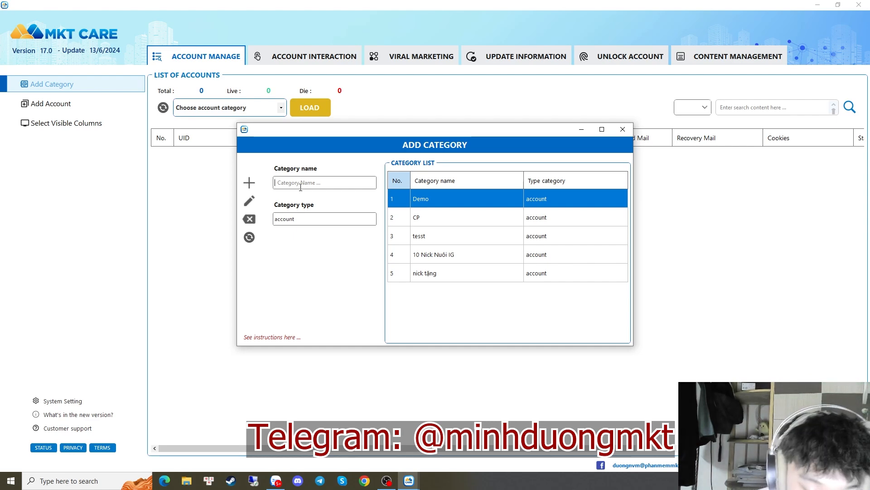
{"action": "type", "text": "fashion"}
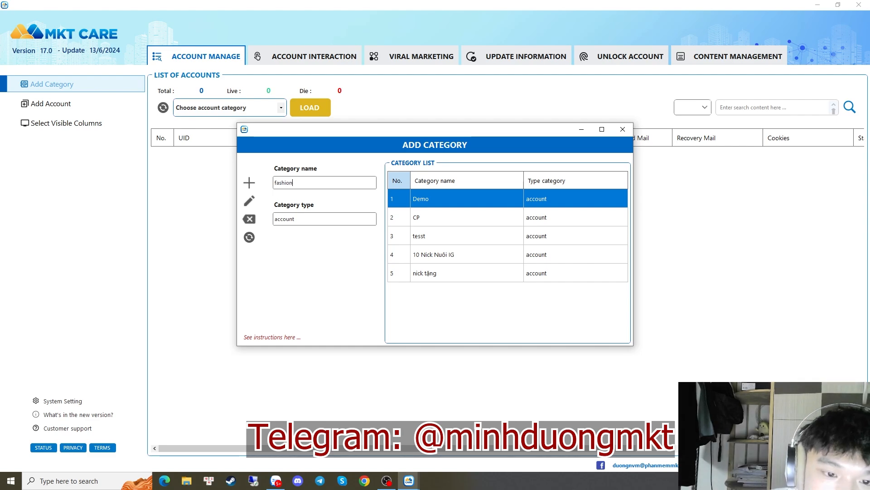
{"action": "key", "text": "ctrl+a"}
{"action": "key", "text": "BackSpace"}
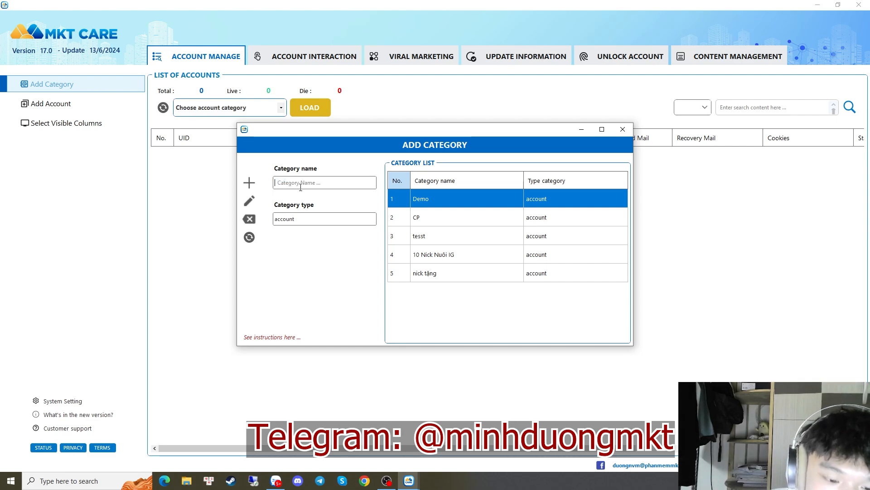
{"action": "type", "text": "t shirt"}
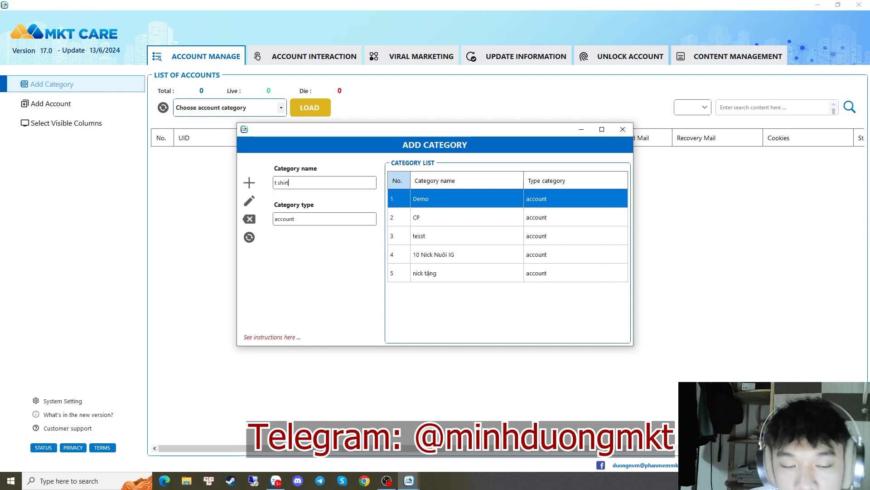
{"action": "key", "text": "ctrl+a"}
{"action": "key", "text": "BackSpace"}
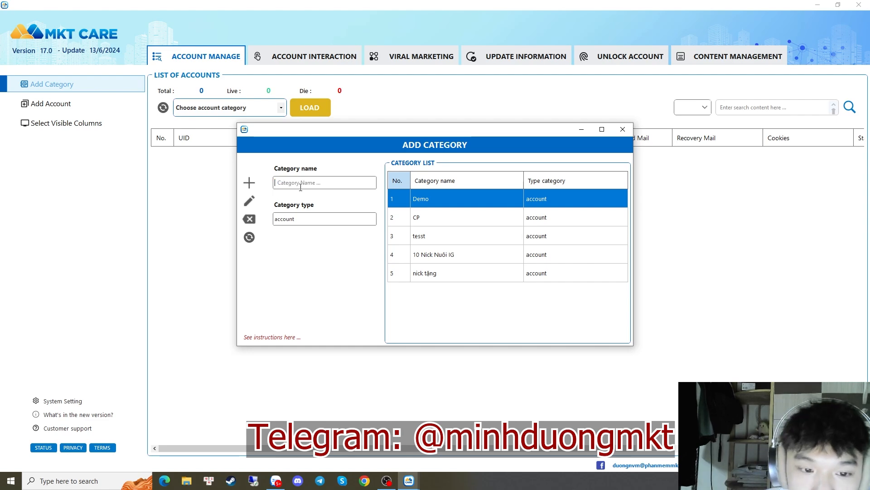
{"action": "left_click", "coordinate": [444, 200]}
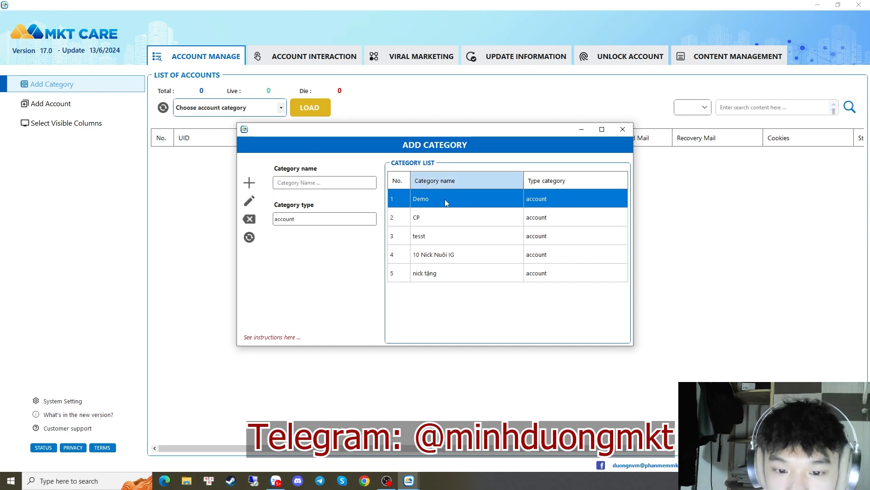
{"action": "left_click", "coordinate": [433, 217]}
{"action": "left_click", "coordinate": [420, 236]}
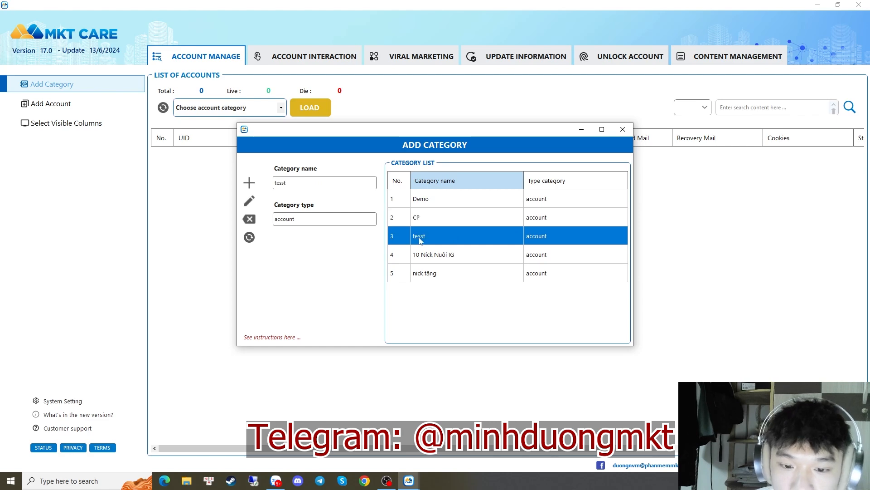
{"action": "left_click", "coordinate": [452, 272]}
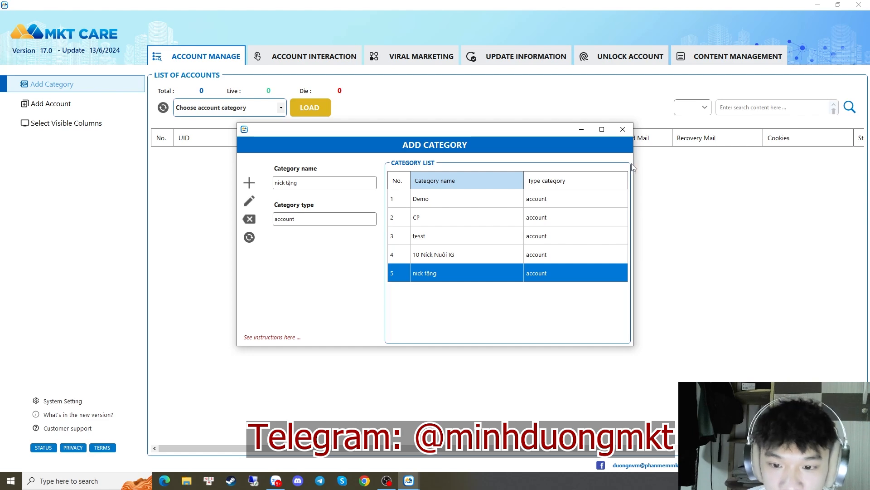
{"action": "left_click", "coordinate": [622, 130]}
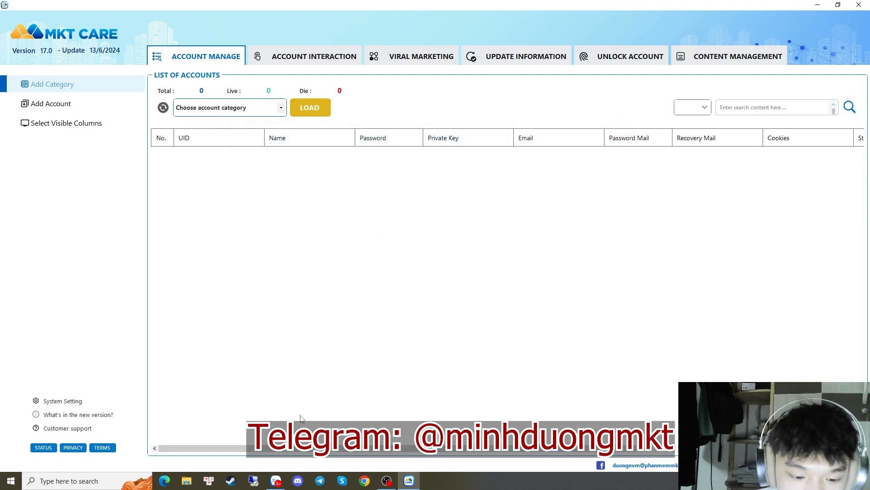
Open the 10acc account list text file from the Downloads folder
{"action": "left_click", "coordinate": [186, 480]}
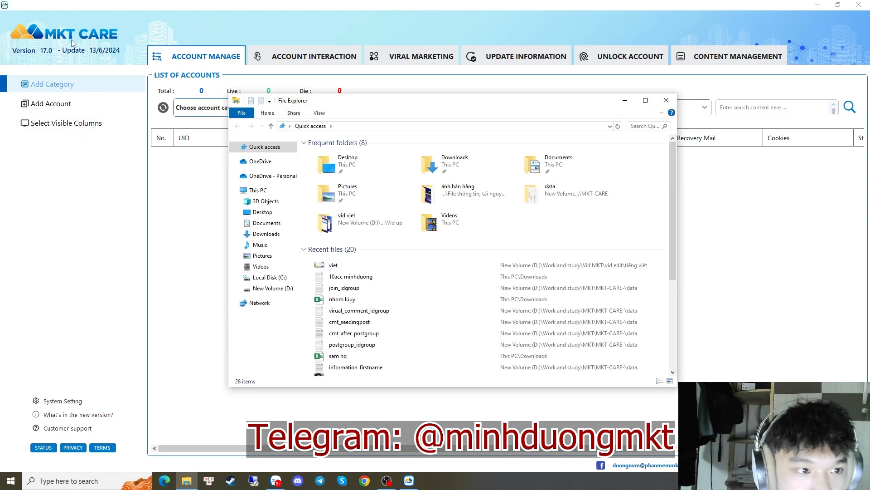
{"action": "left_click", "coordinate": [263, 233]}
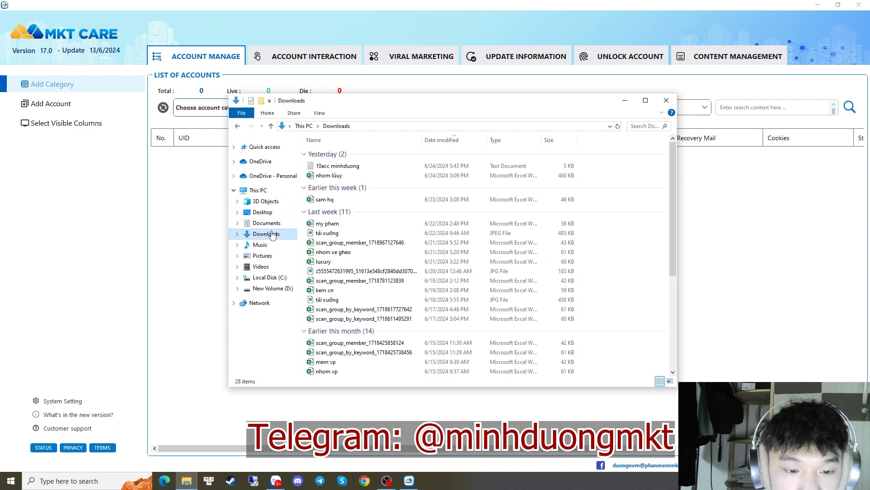
{"action": "left_click_drag", "start_coordinate": [426, 102], "coordinate": [564, 89]}
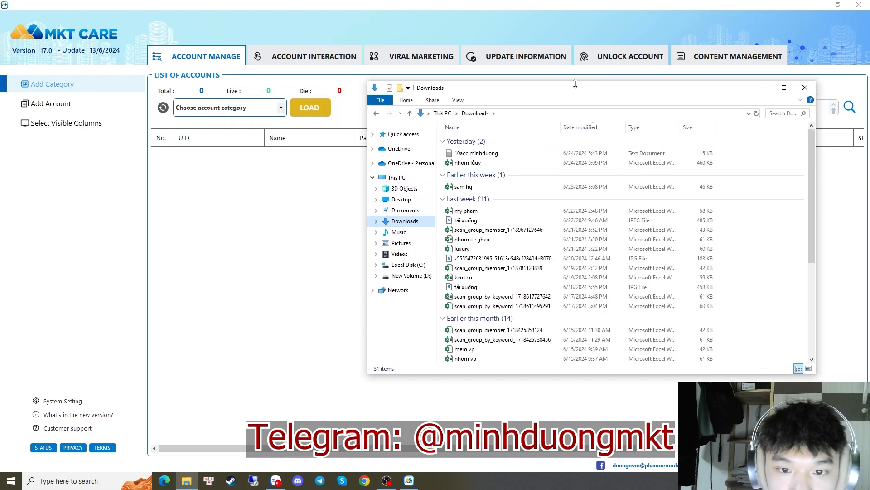
{"action": "left_click", "coordinate": [458, 154]}
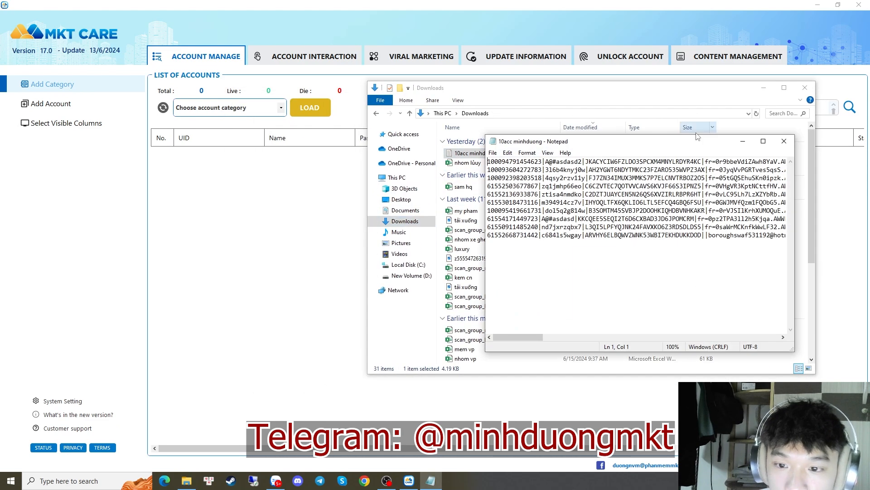
Select the ten account lines of the 10acc file in Notepad, then clear the selection
{"action": "left_click", "coordinate": [764, 87]}
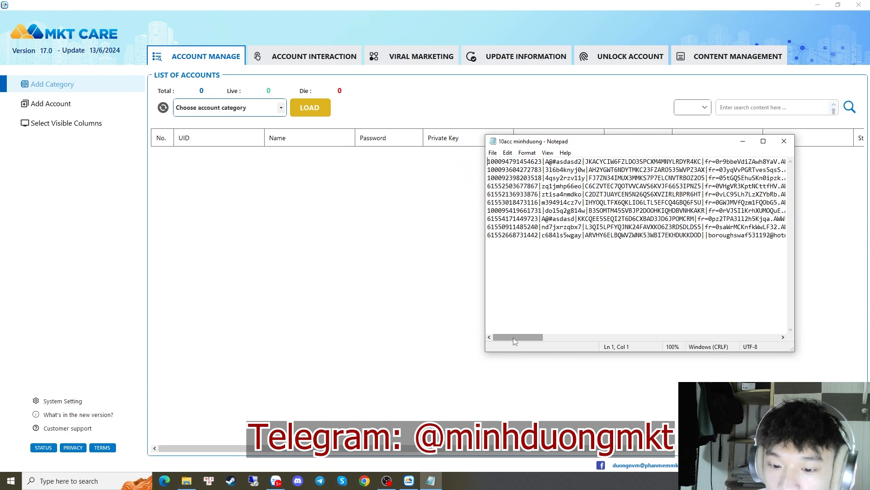
{"action": "mouse_move", "coordinate": [513, 337]}
{"action": "left_mouse_down"}
{"action": "mouse_move", "coordinate": [770, 337]}
{"action": "mouse_move", "coordinate": [513, 337]}
{"action": "left_mouse_up"}
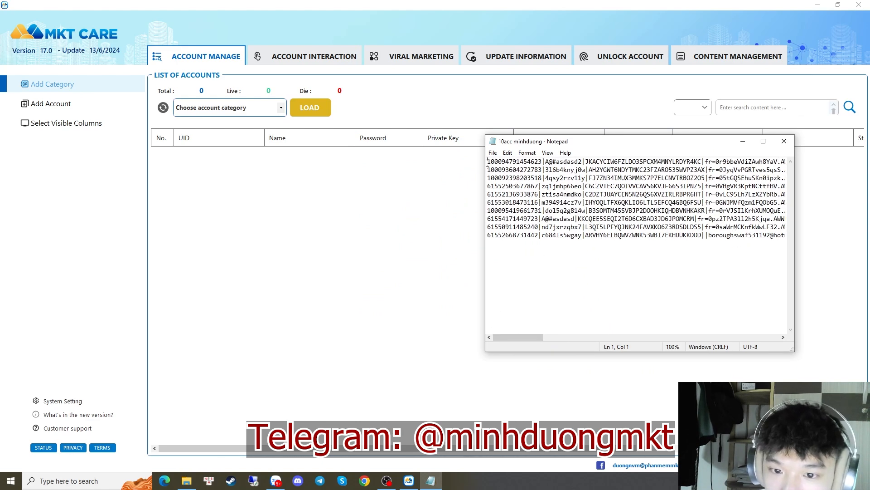
{"action": "left_click_drag", "start_coordinate": [487, 163], "coordinate": [713, 268]}
{"action": "left_click", "coordinate": [714, 268]}
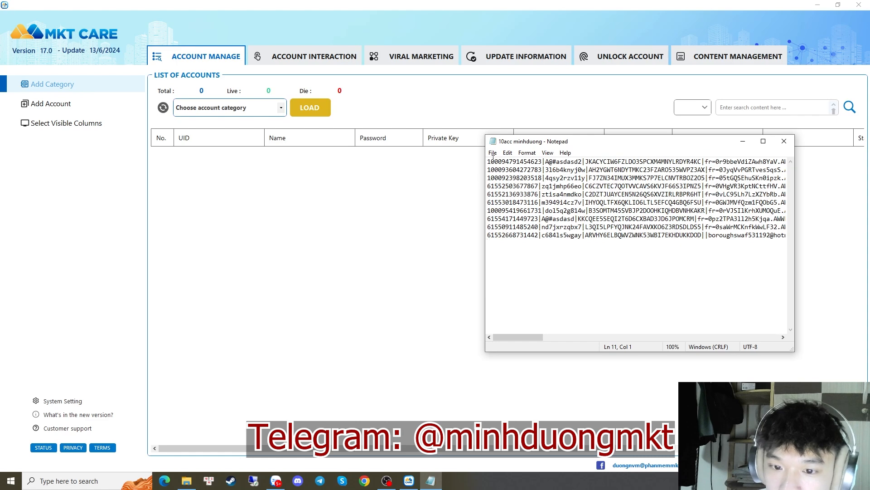
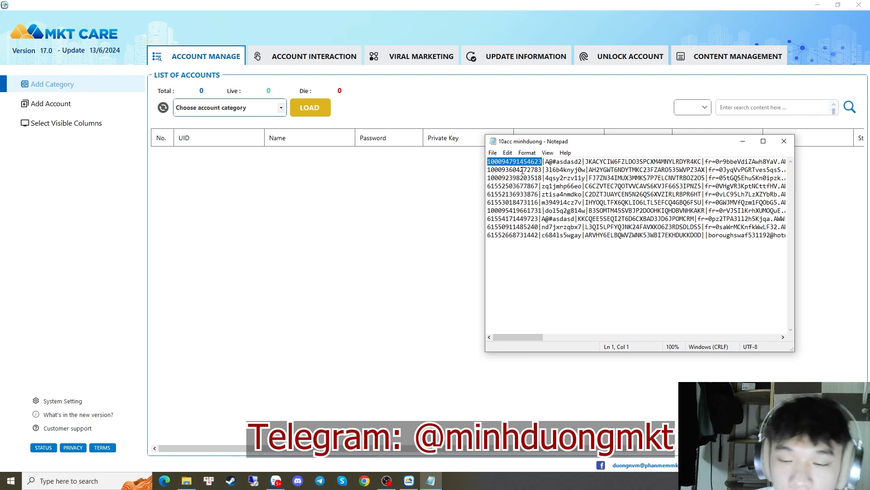
{"action": "left_click", "coordinate": [518, 170]}
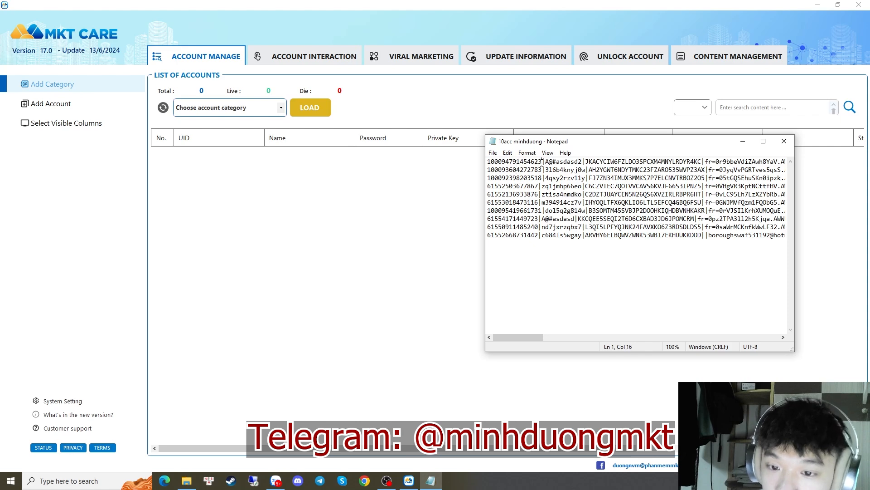
{"action": "left_click_drag", "start_coordinate": [543, 161], "coordinate": [492, 162]}
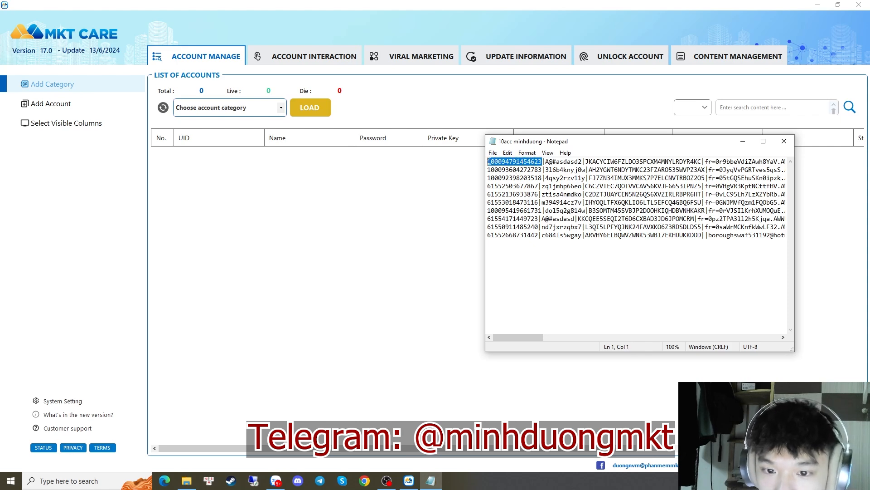
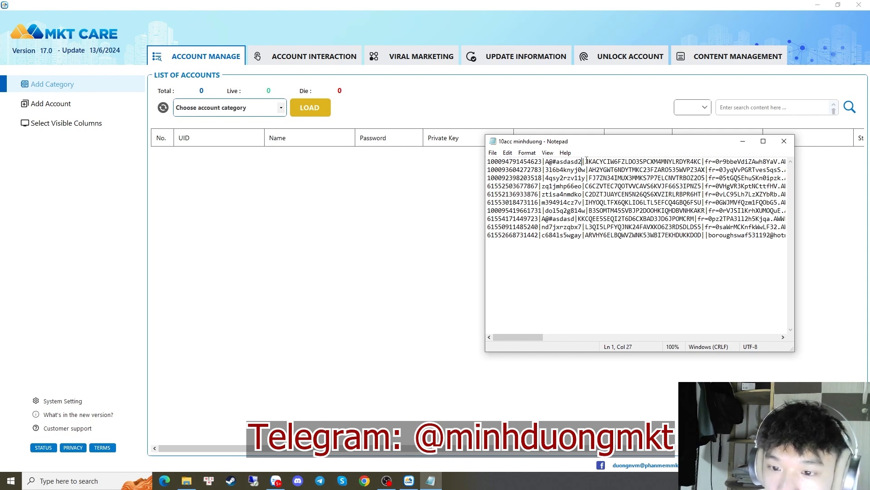
Select the 2FA secret key that follows the password on line 1 of the account file
{"action": "left_click_drag", "start_coordinate": [587, 161], "coordinate": [702, 159]}
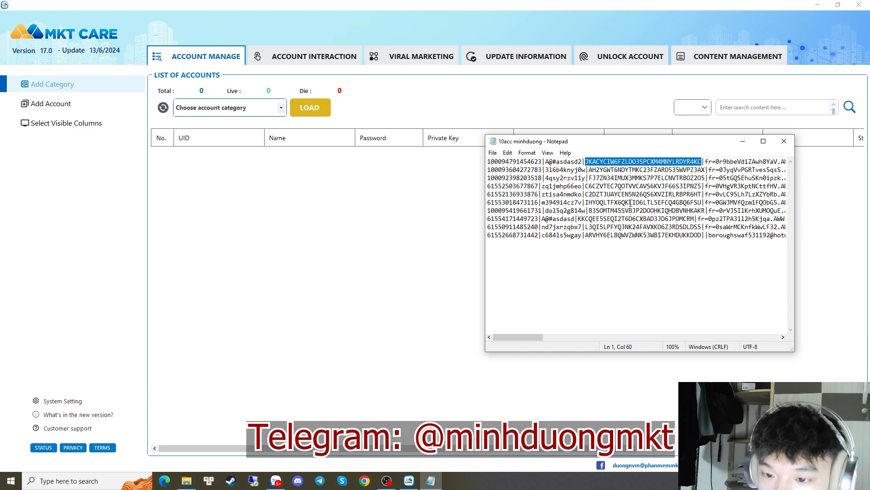
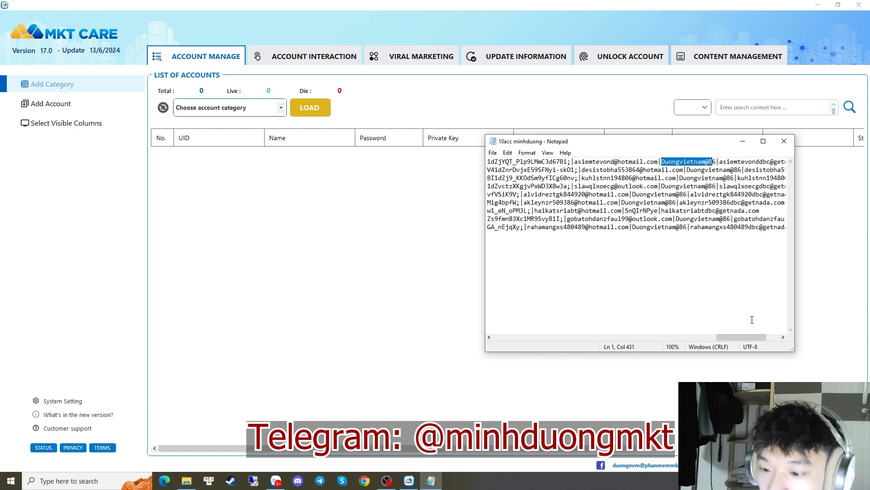
{"action": "left_click_drag", "start_coordinate": [752, 336], "coordinate": [765, 337]}
{"action": "left_click_drag", "start_coordinate": [643, 161], "coordinate": [700, 161]}
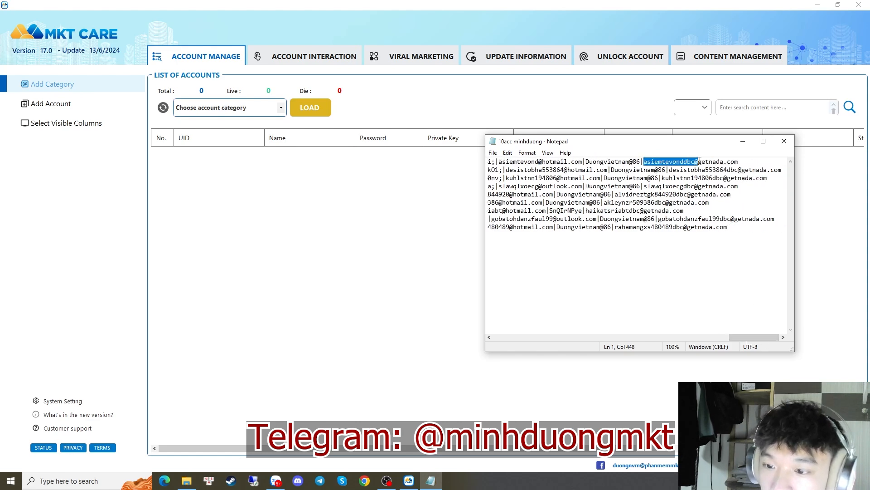
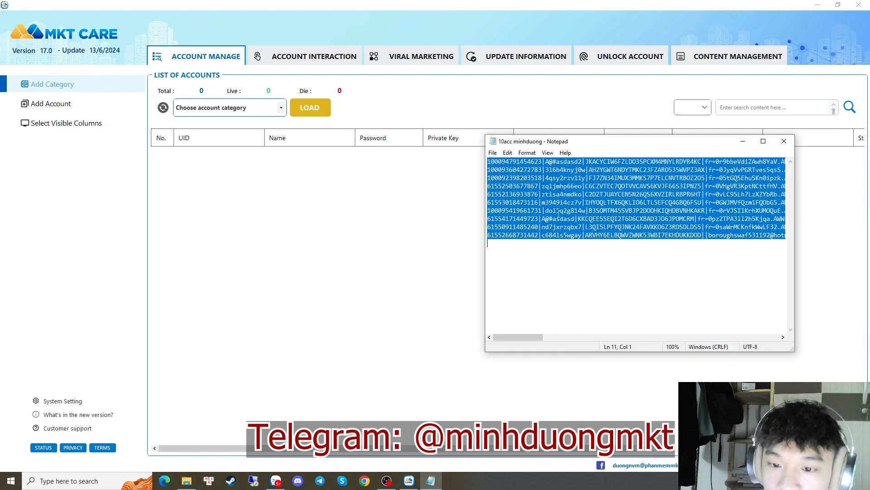
Close the Notepad account list and bring up MKT CARE's Add Account window
{"action": "left_click", "coordinate": [784, 141]}
{"action": "left_click", "coordinate": [45, 106]}
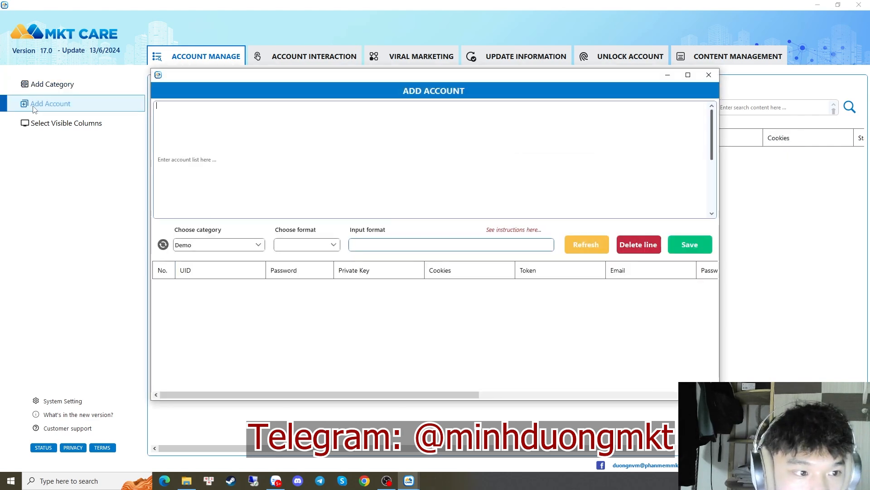
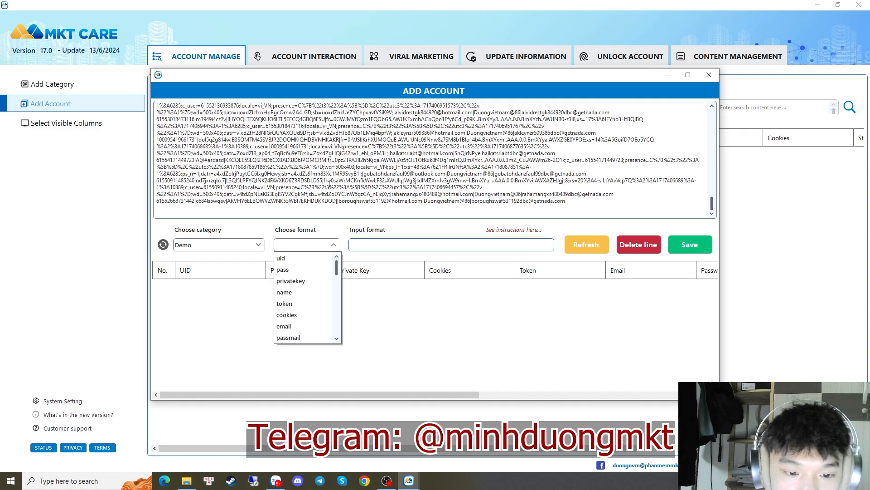
Open the ten-account text file from Downloads in Notepad
{"action": "left_click", "coordinate": [186, 481]}
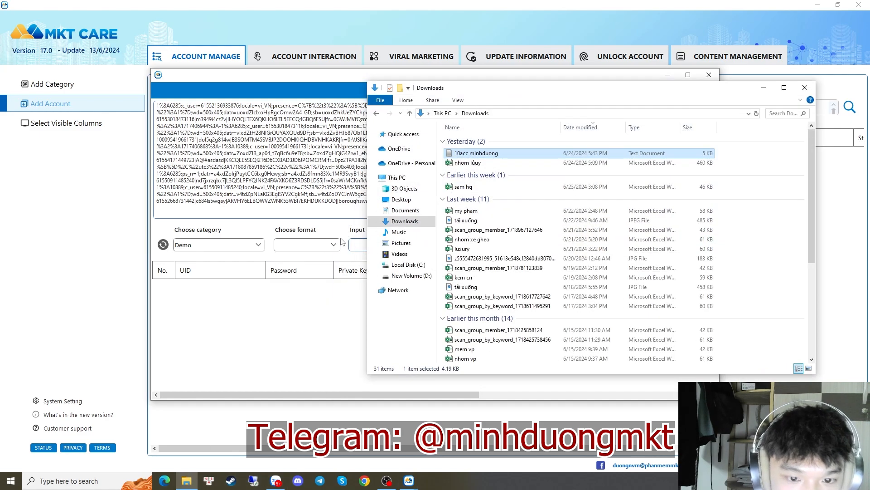
{"action": "double_click", "coordinate": [479, 154]}
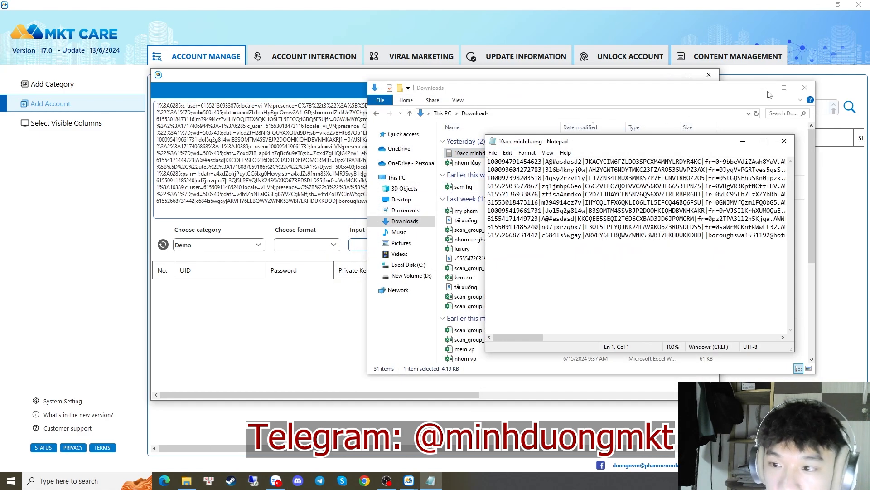
Close the Downloads window and choose uid as the Add Account input format
{"action": "left_click", "coordinate": [805, 87]}
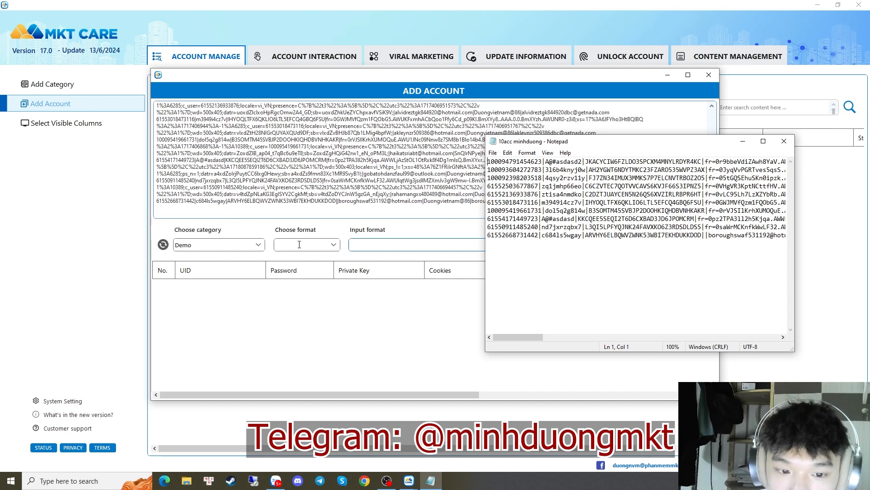
{"action": "left_click", "coordinate": [333, 245]}
{"action": "left_click", "coordinate": [284, 257]}
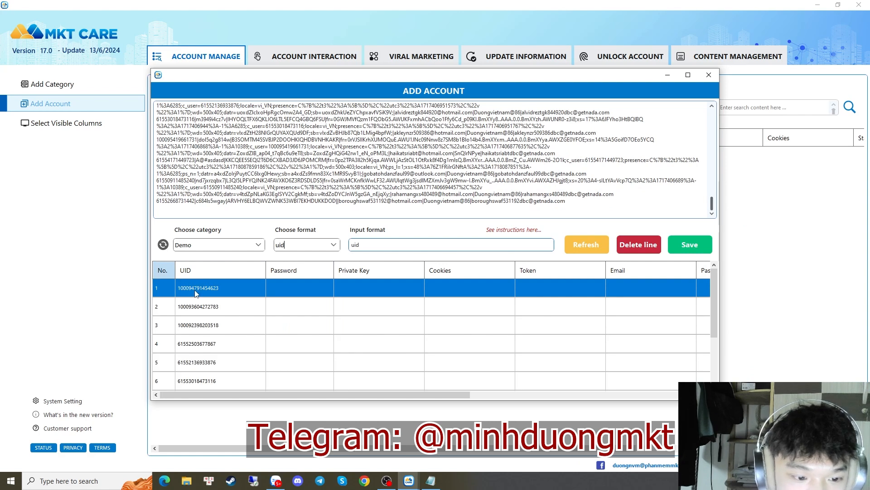
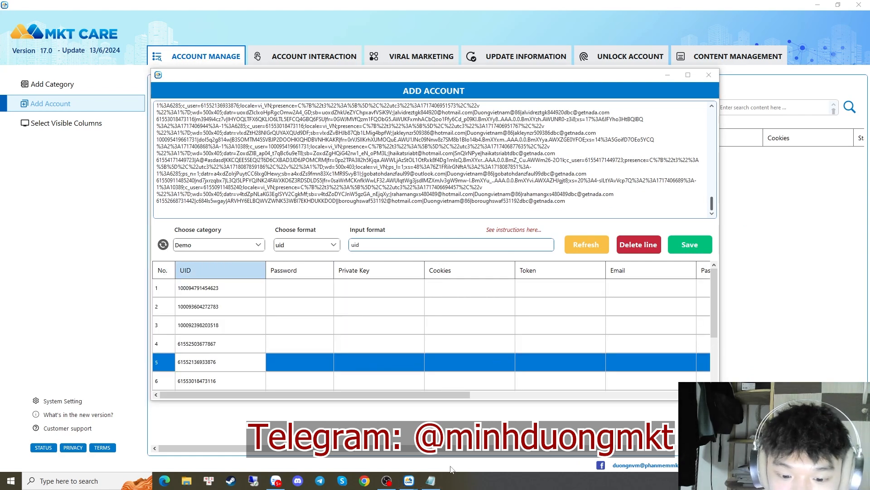
Check the raw account file's field order and add pass and privatekey after uid in the format
{"action": "left_click", "coordinate": [430, 481]}
{"action": "left_click", "coordinate": [334, 246]}
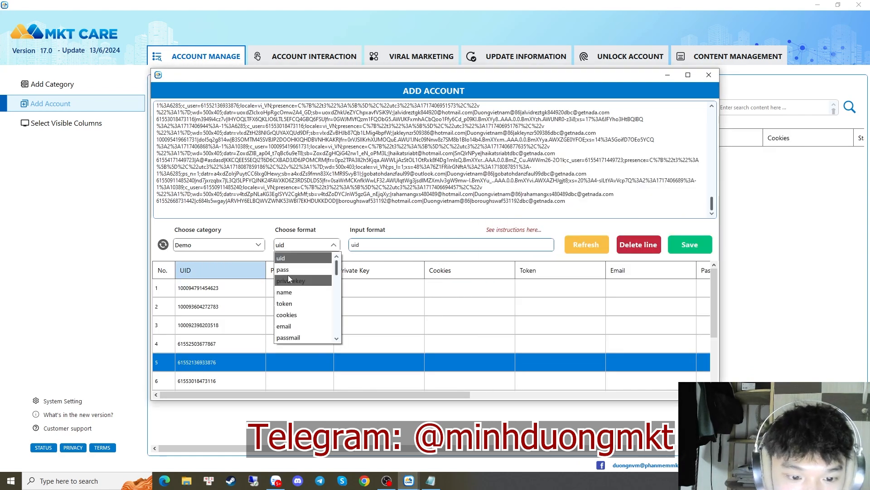
{"action": "left_click", "coordinate": [288, 275]}
{"action": "left_click", "coordinate": [431, 482]}
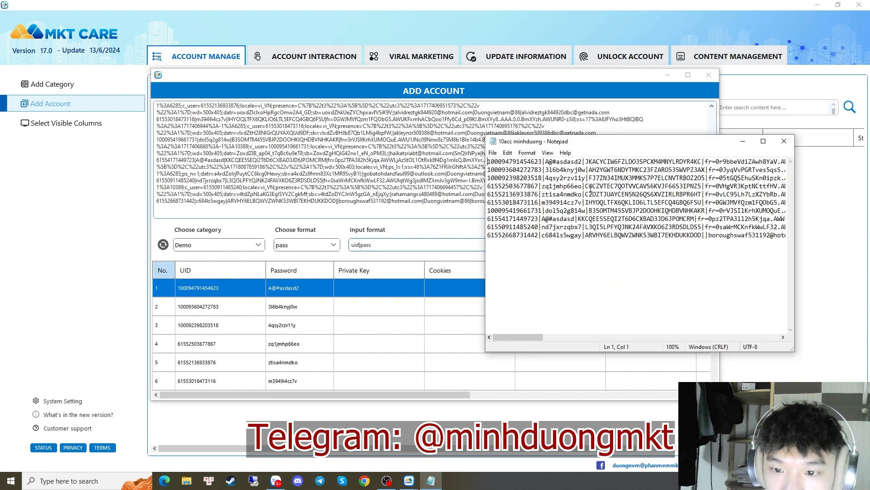
{"action": "left_click_drag", "start_coordinate": [585, 162], "coordinate": [703, 162]}
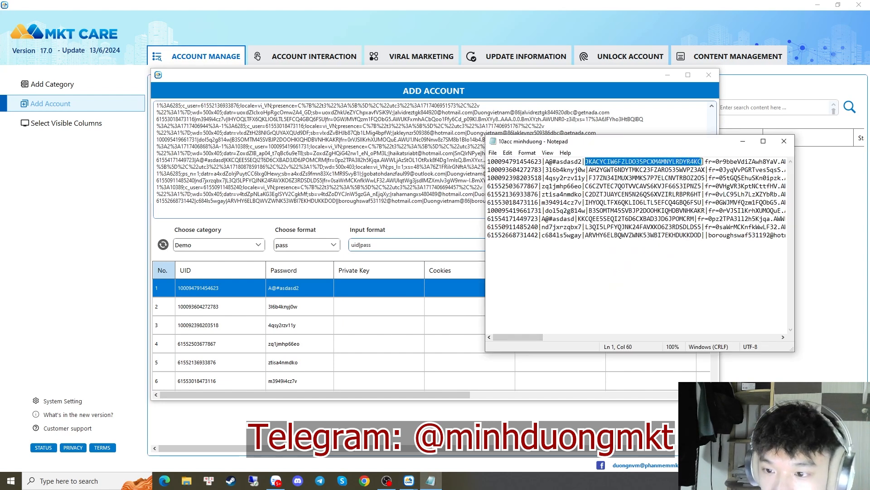
{"action": "left_click", "coordinate": [333, 245]}
{"action": "left_click", "coordinate": [326, 272]}
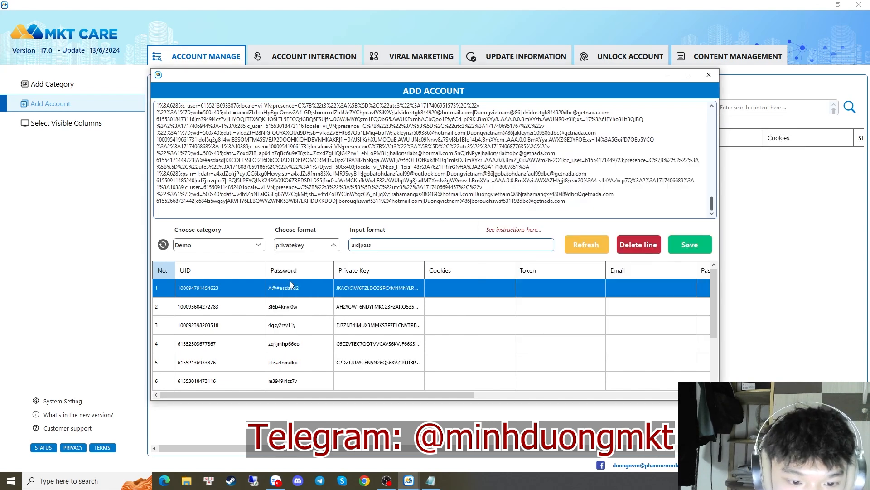
Extend the format with cookies, email, passmail and recovery_mail
{"action": "left_click", "coordinate": [431, 481]}
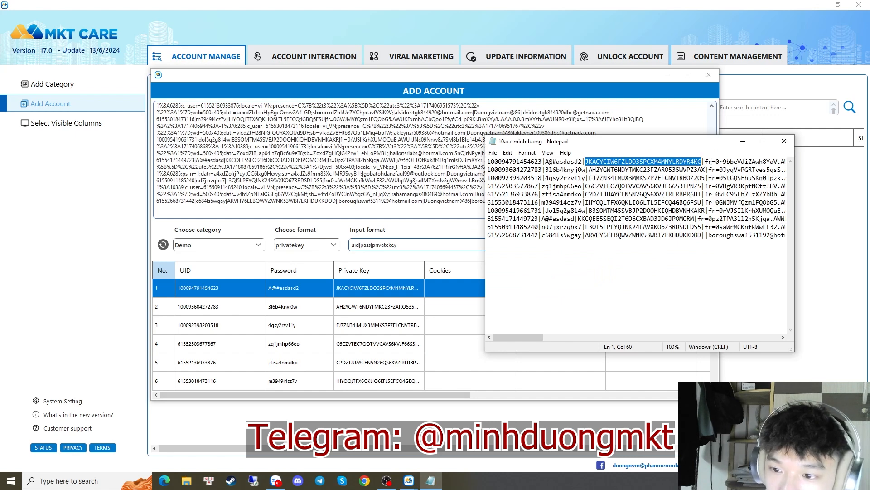
{"action": "left_click", "coordinate": [334, 245]}
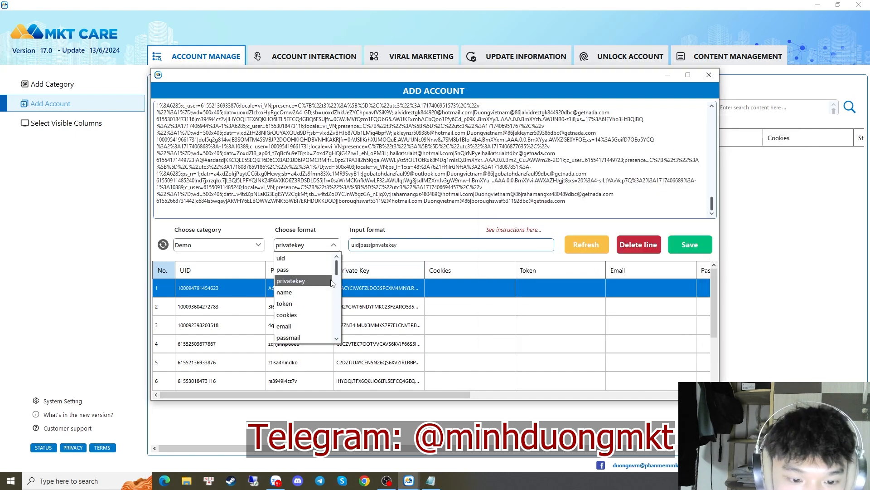
{"action": "left_click", "coordinate": [293, 315]}
{"action": "left_click", "coordinate": [334, 246]}
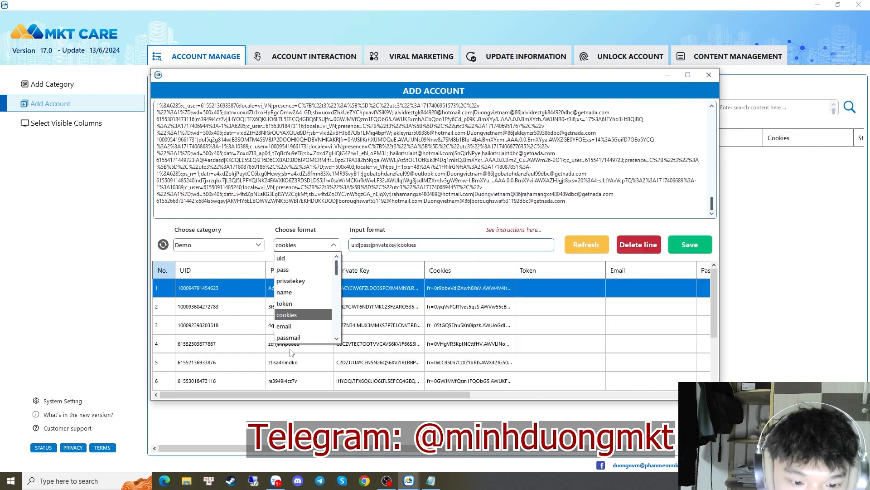
{"action": "left_click", "coordinate": [290, 326]}
{"action": "left_click", "coordinate": [334, 245]}
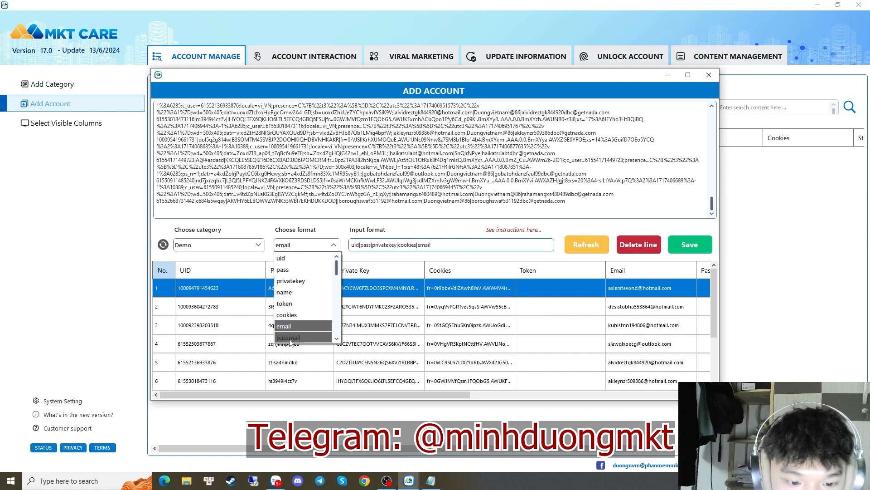
{"action": "left_click", "coordinate": [290, 338]}
{"action": "left_click", "coordinate": [334, 245]}
{"action": "left_click_drag", "start_coordinate": [337, 266], "coordinate": [337, 309]}
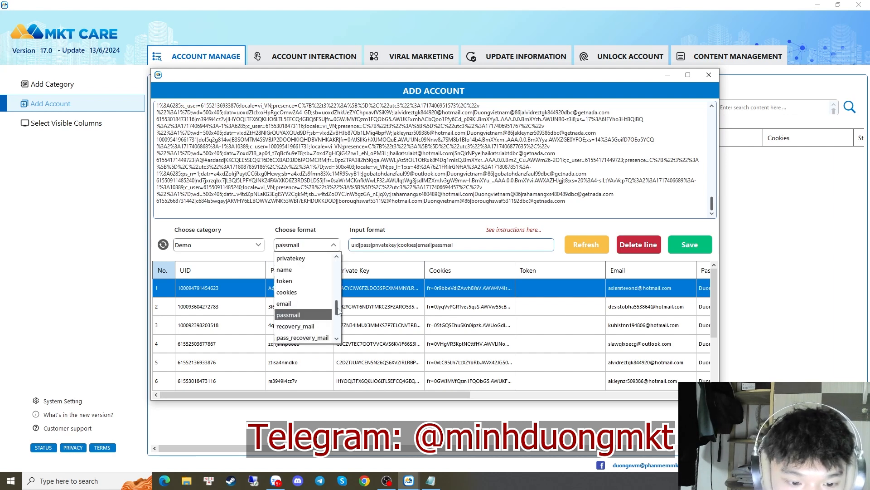
{"action": "left_click", "coordinate": [295, 327]}
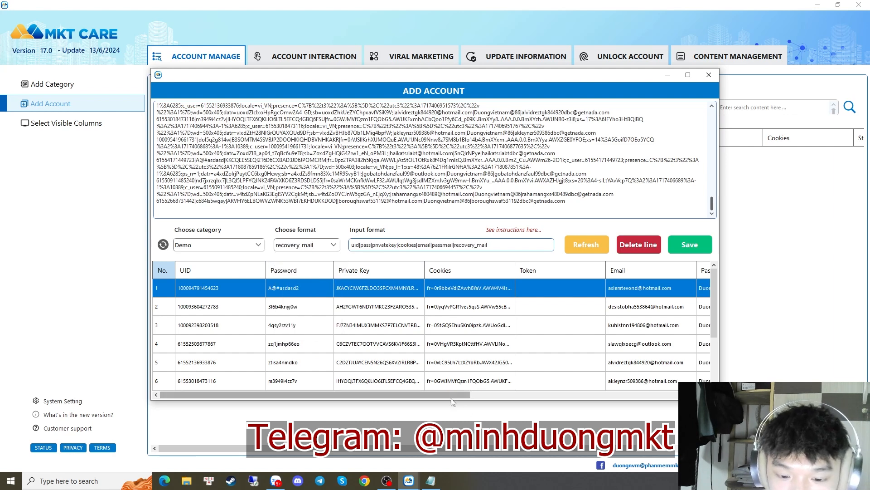
{"action": "left_click_drag", "start_coordinate": [450, 397], "coordinate": [654, 395]}
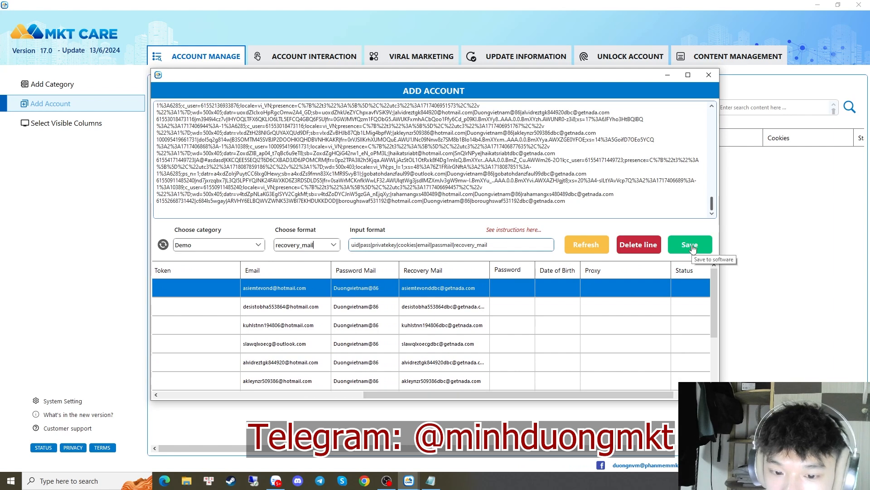
Save the 10 mapped accounts to Demo, confirm the 10-success summary, and close Add Account
{"action": "left_click", "coordinate": [689, 245]}
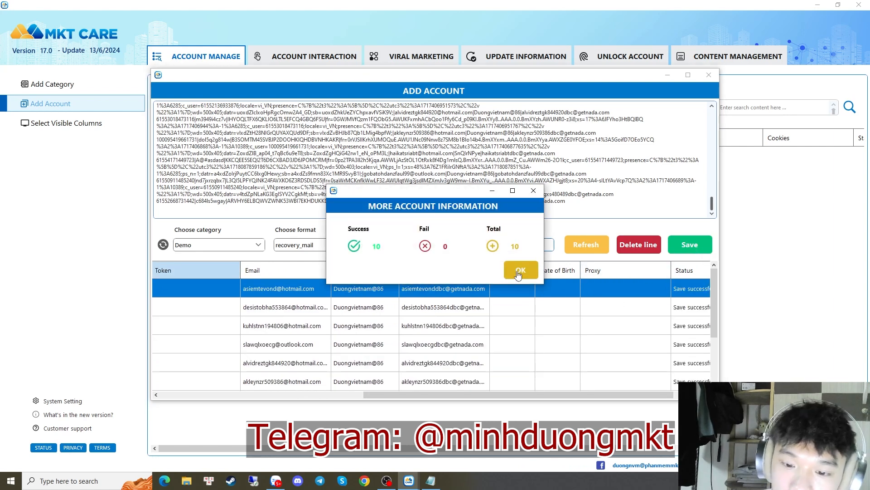
{"action": "left_click", "coordinate": [518, 268]}
{"action": "left_click", "coordinate": [709, 74]}
{"action": "left_click", "coordinate": [218, 107]}
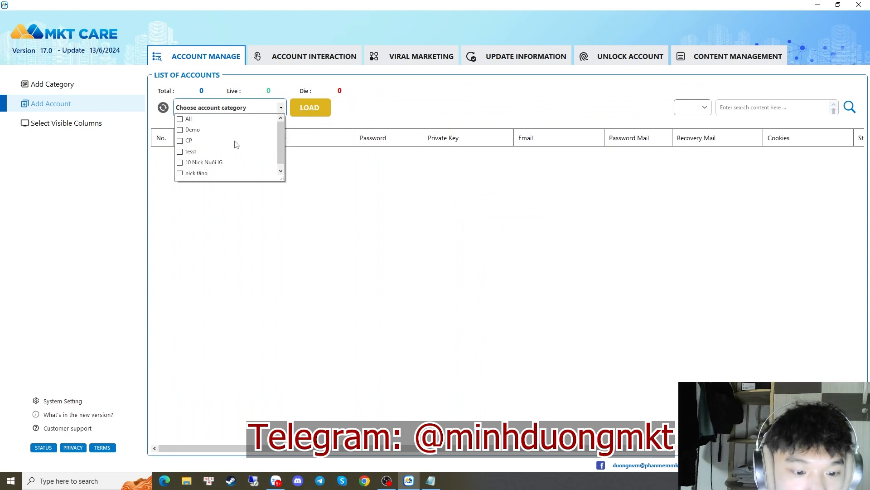
Choose All in the account category list and load it, showing 53 accounts
{"action": "left_click", "coordinate": [375, 293]}
{"action": "left_click", "coordinate": [282, 111]}
{"action": "left_click", "coordinate": [165, 112]}
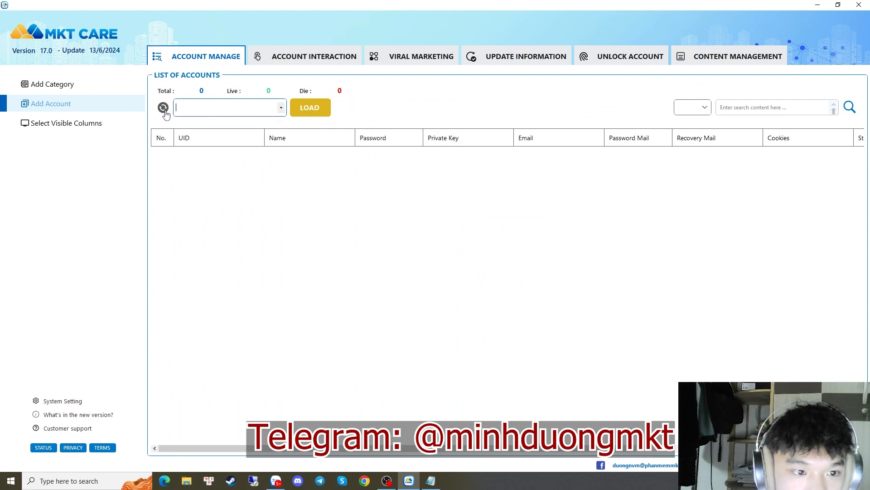
{"action": "left_click", "coordinate": [281, 107]}
{"action": "left_click", "coordinate": [191, 118]}
{"action": "left_click", "coordinate": [310, 107]}
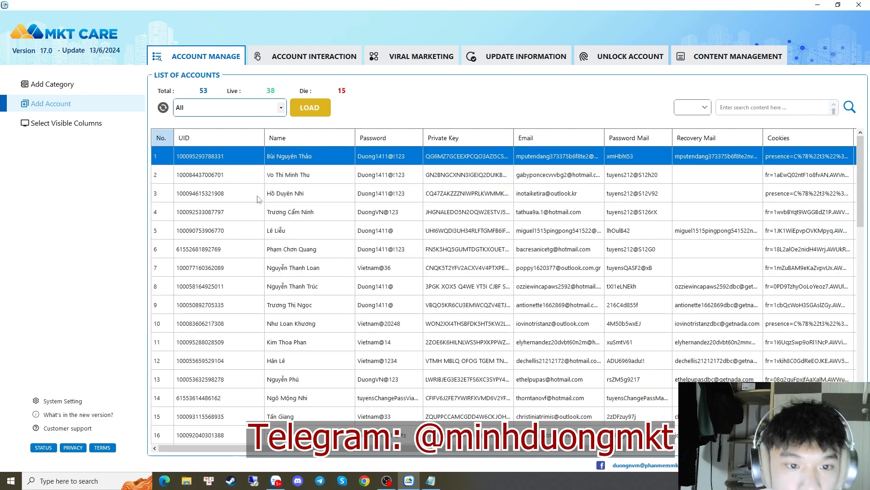
Select the row 12 account, look over the viral marketing post sharing and messaging options, then return to the list
{"action": "left_click", "coordinate": [470, 358]}
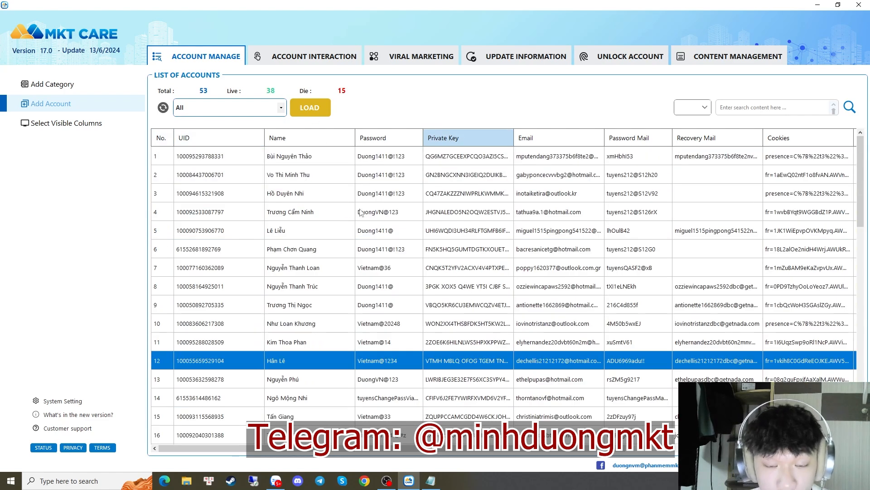
{"action": "left_click", "coordinate": [442, 63]}
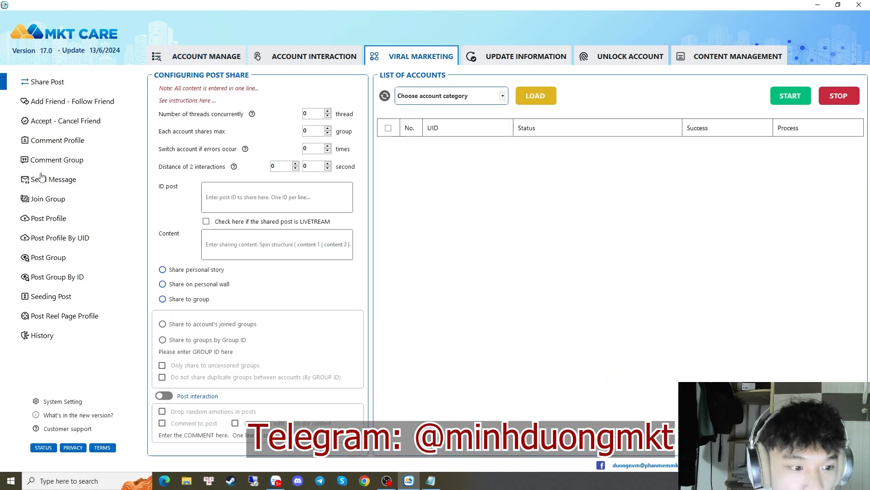
{"action": "left_click", "coordinate": [60, 238]}
{"action": "left_click", "coordinate": [67, 177]}
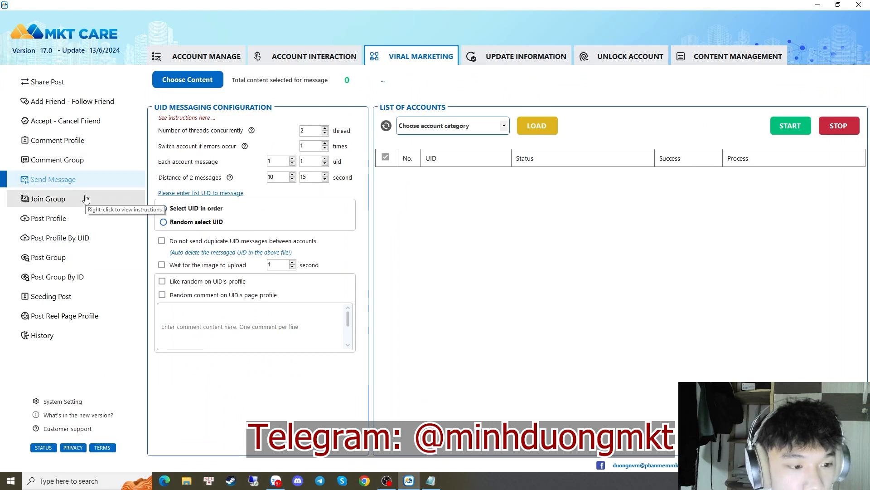
{"action": "left_click", "coordinate": [208, 54]}
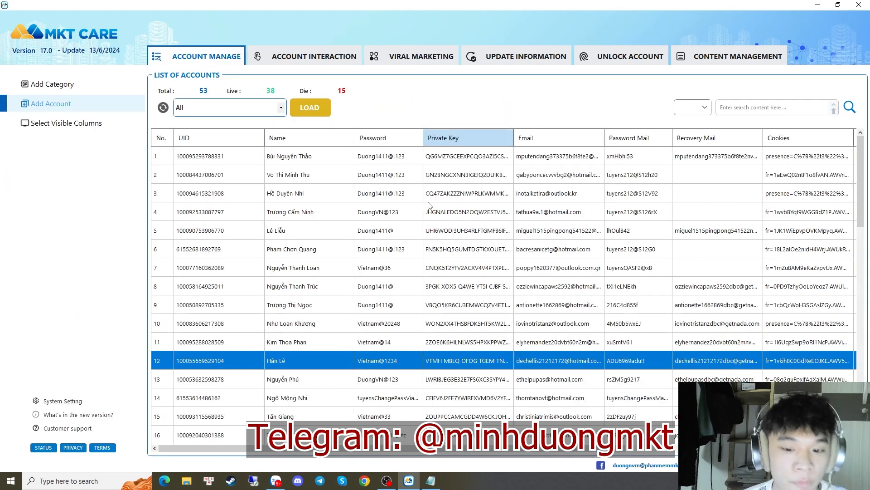
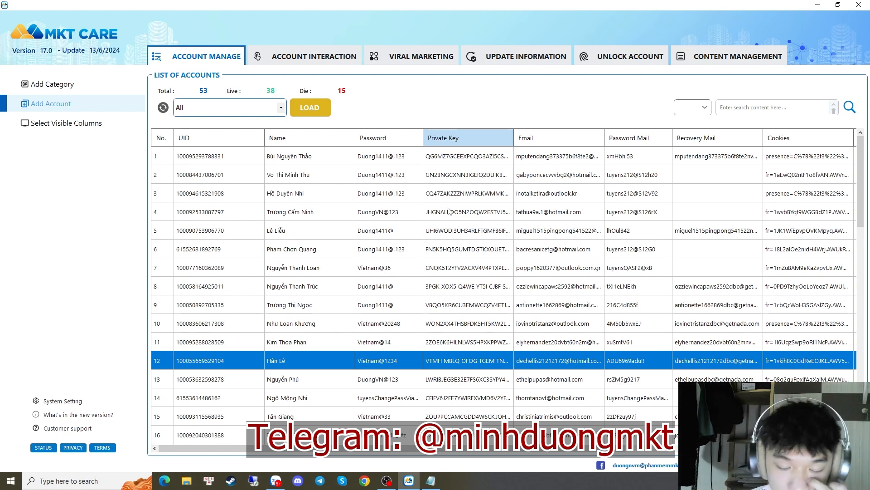
{"action": "left_click", "coordinate": [507, 191]}
{"action": "left_click_drag", "start_coordinate": [419, 158], "coordinate": [405, 225]}
{"action": "left_click", "coordinate": [494, 419]}
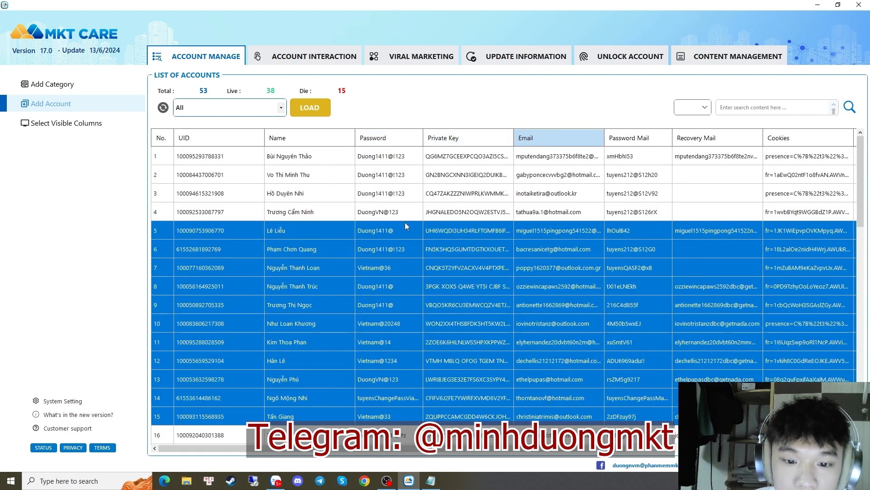
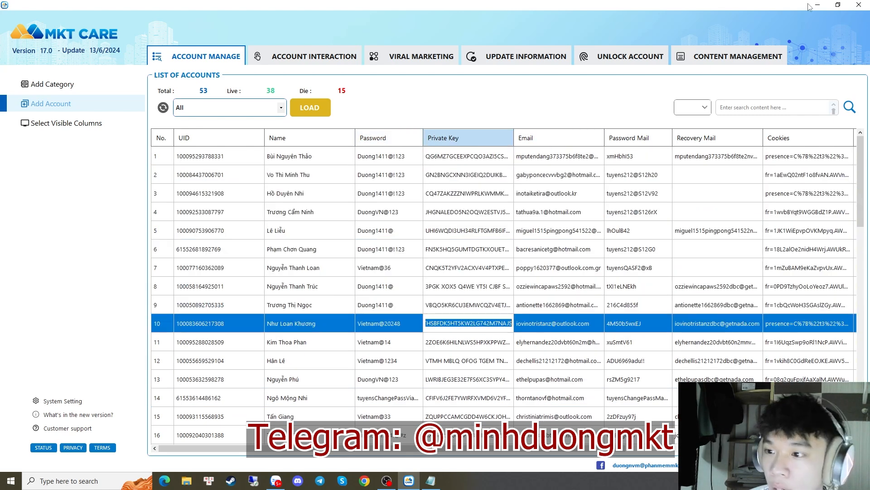
Select account rows 4–11, narrow to the row 9 account, then close MKT CARE
{"action": "left_click_drag", "start_coordinate": [345, 215], "coordinate": [512, 335]}
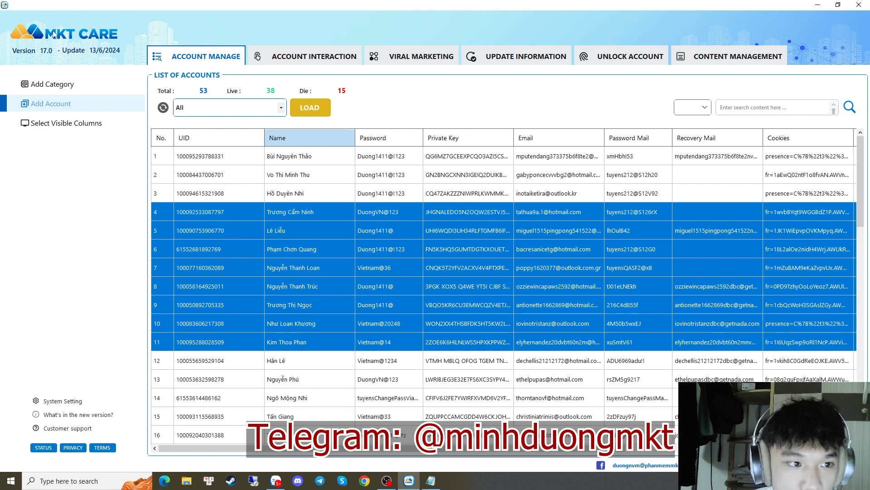
{"action": "left_click", "coordinate": [470, 181]}
{"action": "left_click", "coordinate": [558, 304]}
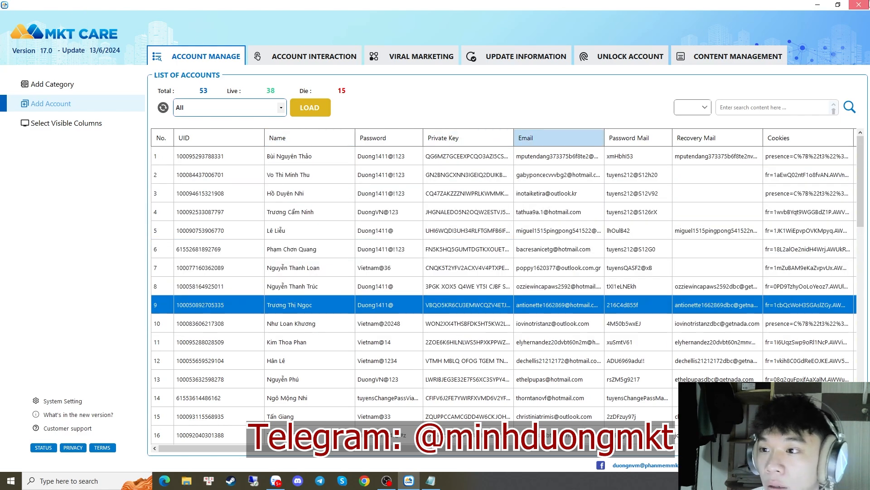
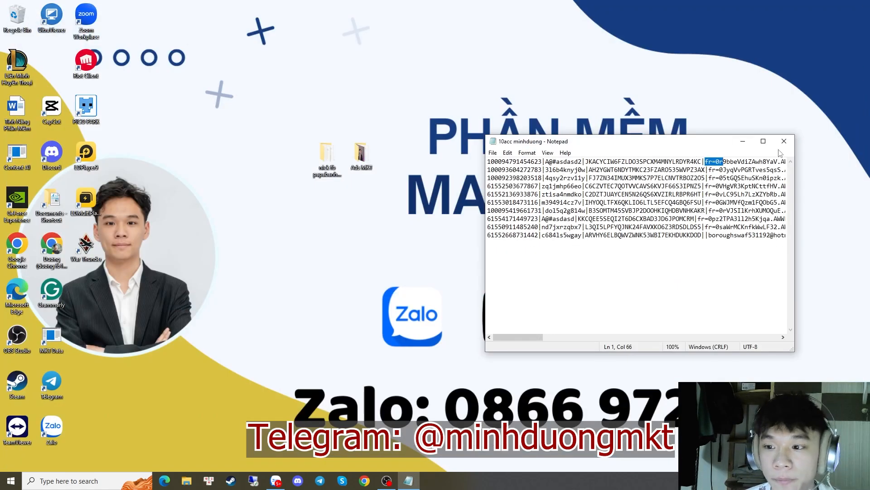
Close the Notepad window holding the 10acc minhduong account list, then bring up OBS
{"action": "left_click", "coordinate": [784, 142]}
{"action": "left_click", "coordinate": [386, 481]}
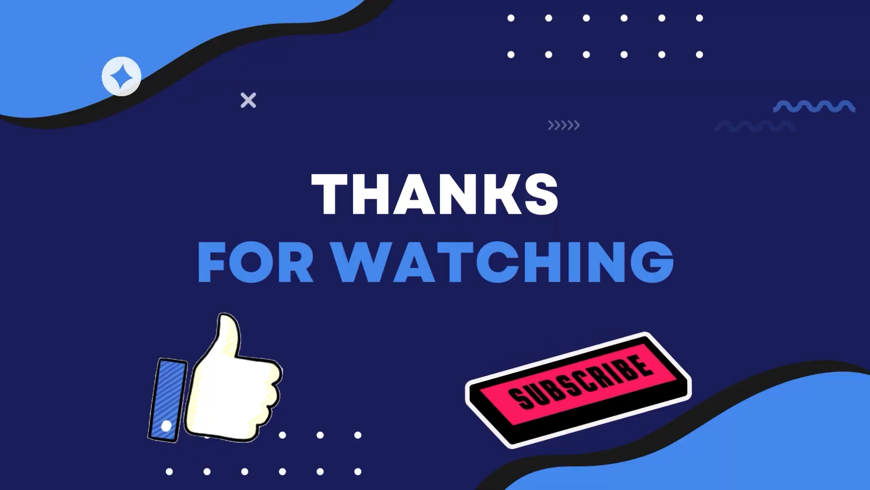